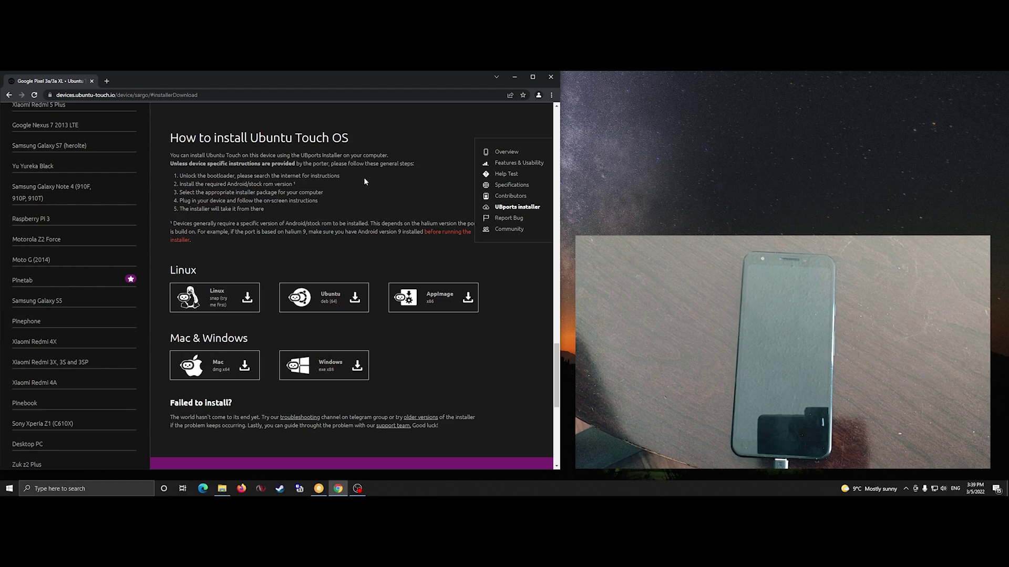
Review the Ubuntu Touch installation instructions and the preparatory factory image requirement for the Pixel 3a.
{"action": "left_click_drag", "start_coordinate": [180, 176], "coordinate": [323, 210]}
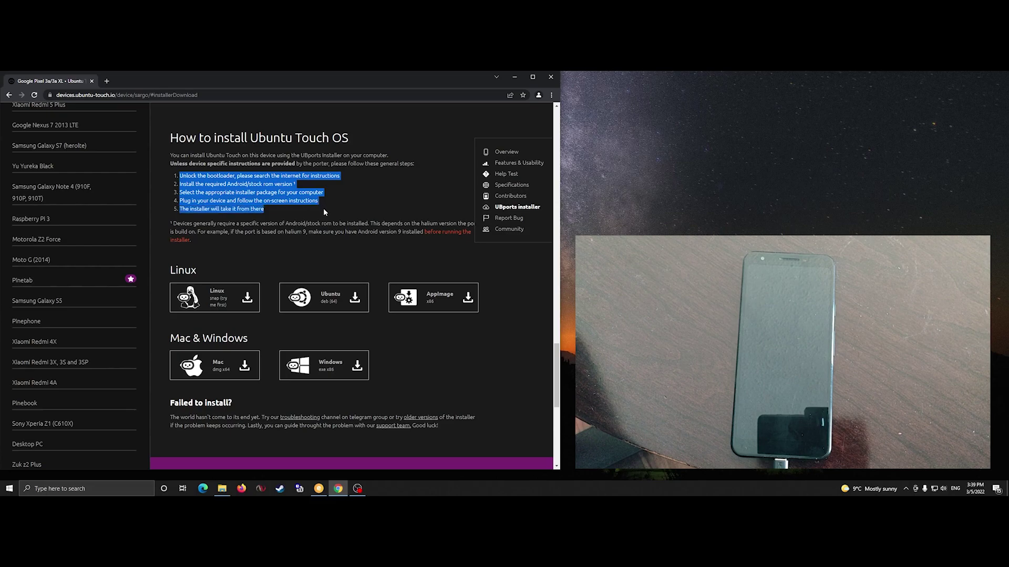
{"action": "left_click", "coordinate": [372, 211]}
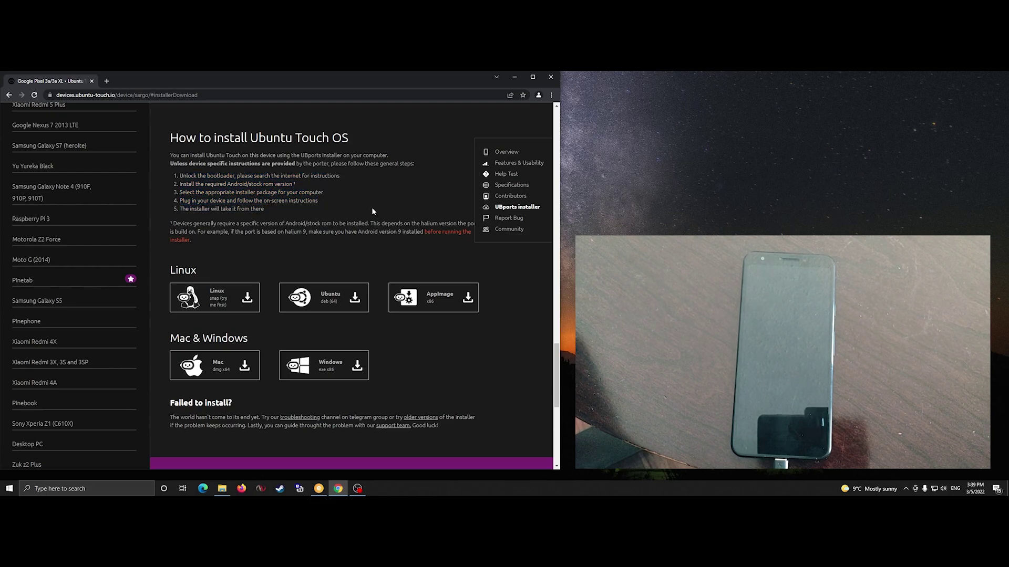
{"action": "scroll", "coordinate": [373, 210], "scroll_direction": "down", "scroll_amount": 5}
{"action": "scroll", "coordinate": [375, 211], "scroll_direction": "up", "scroll_amount": 3}
{"action": "scroll", "coordinate": [374, 208], "scroll_direction": "up", "scroll_amount": 9}
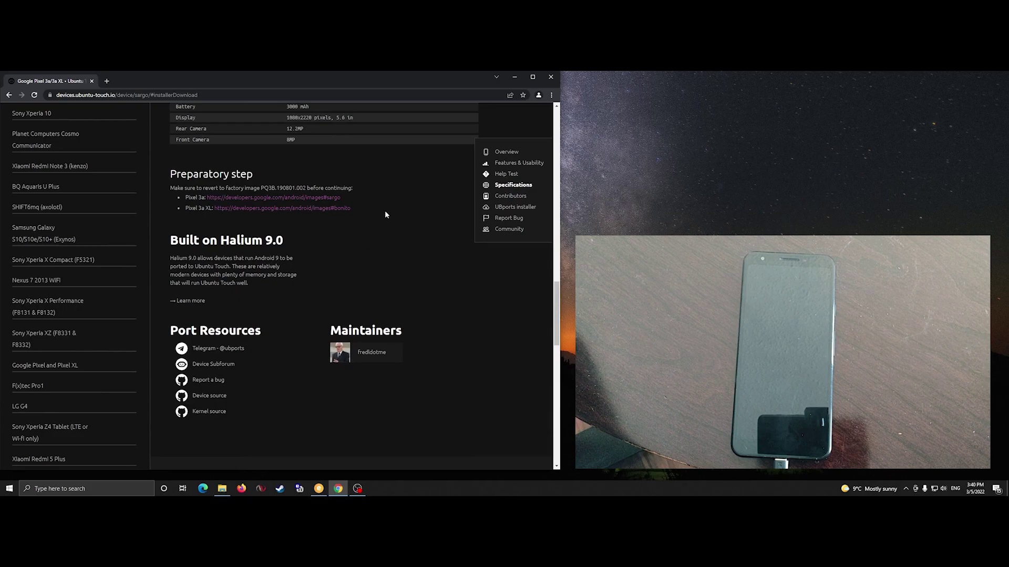
{"action": "left_click_drag", "start_coordinate": [169, 169], "coordinate": [351, 209]}
{"action": "left_click", "coordinate": [392, 208]}
{"action": "scroll", "coordinate": [408, 254], "scroll_direction": "down", "scroll_amount": 2}
{"action": "scroll", "coordinate": [409, 257], "scroll_direction": "down", "scroll_amount": 3}
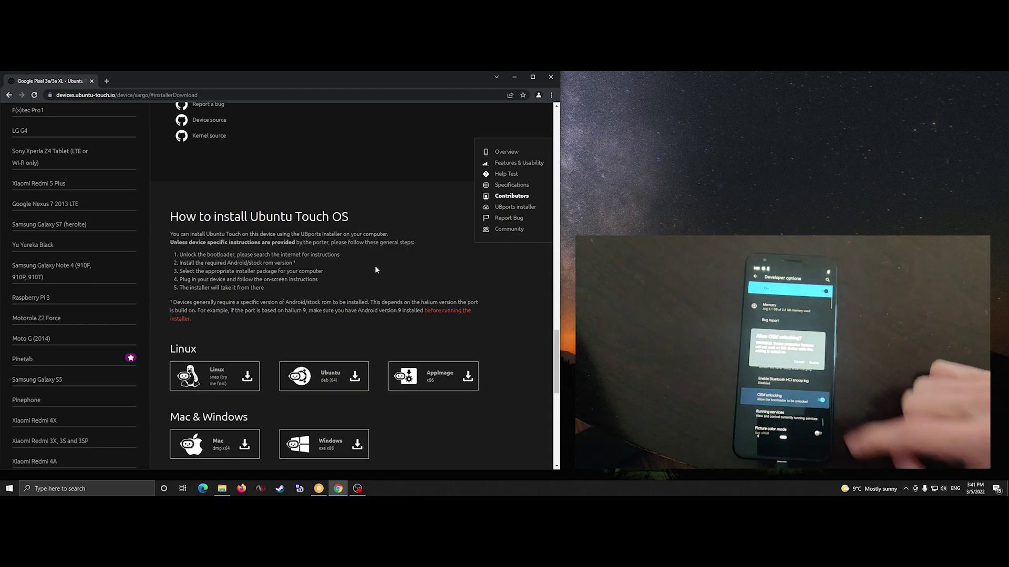
Open a Command Prompt window and move it below the installation steps on the web page.
{"action": "key", "text": "super"}
{"action": "type", "text": "cmd"}
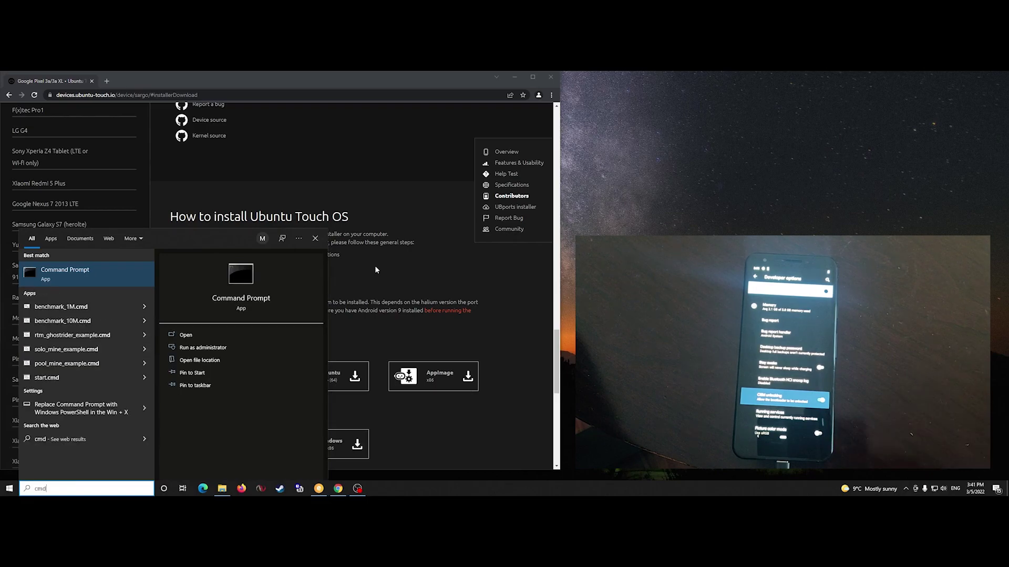
{"action": "left_click", "coordinate": [62, 270]}
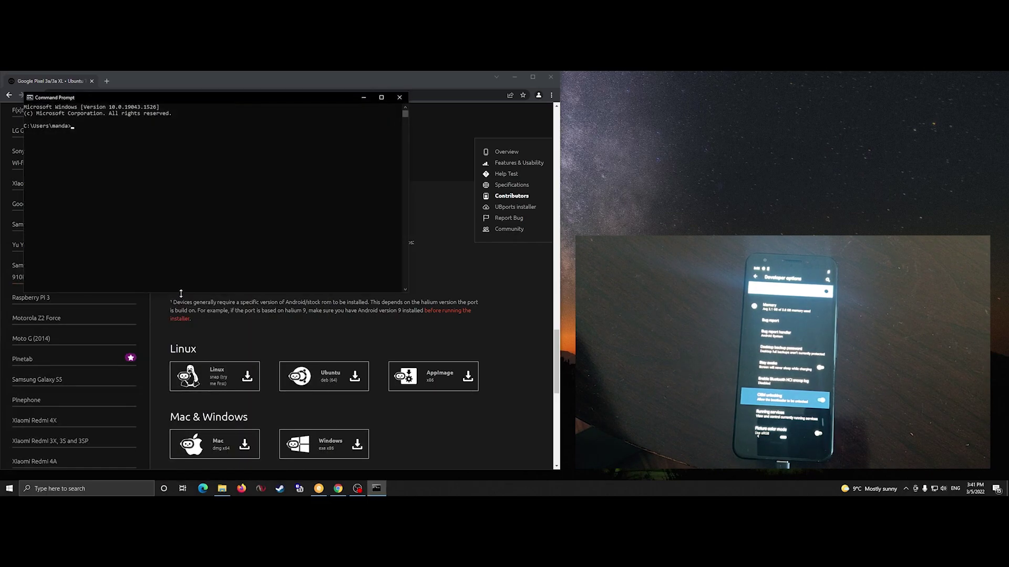
{"action": "left_click_drag", "start_coordinate": [210, 96], "coordinate": [292, 296]}
Change the working directory to the platform-tools folder inside the stuff folder on the Desktop.
{"action": "type", "text": "cd Desktop"}
{"action": "key", "text": "Return"}
{"action": "type", "text": "cd"}
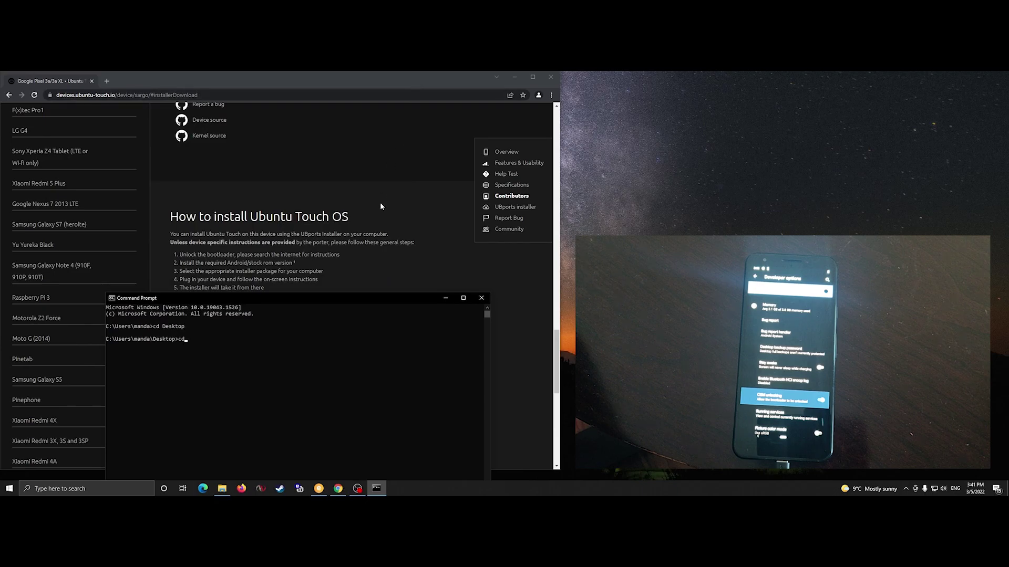
{"action": "type", "text": " stuff"}
{"action": "key", "text": "Return"}
{"action": "type", "text": "l"}
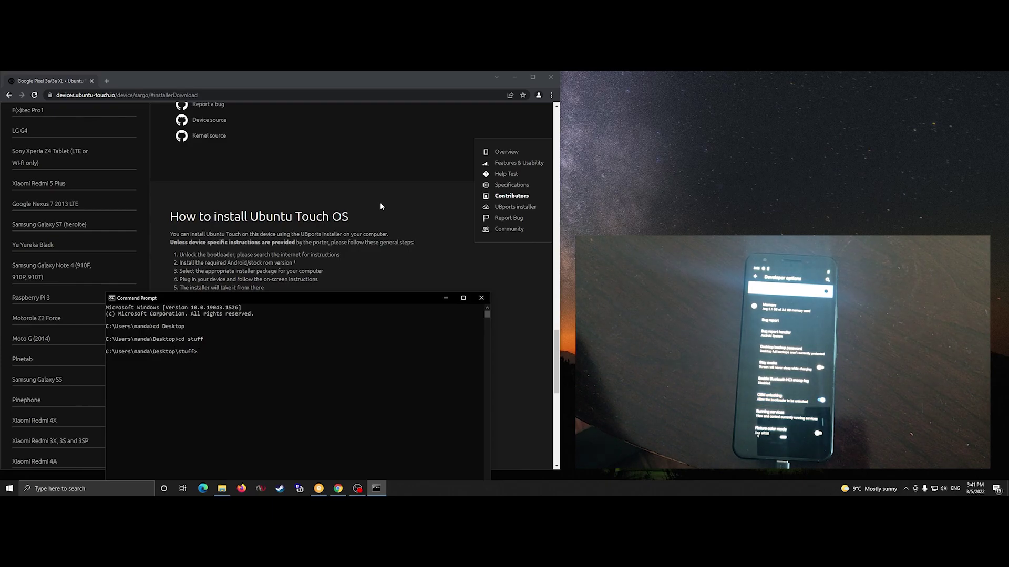
{"action": "type", "text": "d platform-tools"}
{"action": "key", "text": "Return"}
Run adb reboot bootloader, then repeat it once USB debugging is authorized on the phone.
{"action": "type", "text": "fast"}
{"action": "key", "text": "BackSpace"}
{"action": "key", "text": "BackSpace"}
{"action": "key", "text": "BackSpace"}
{"action": "key", "text": "BackSpace"}
{"action": "type", "text": "adb"}
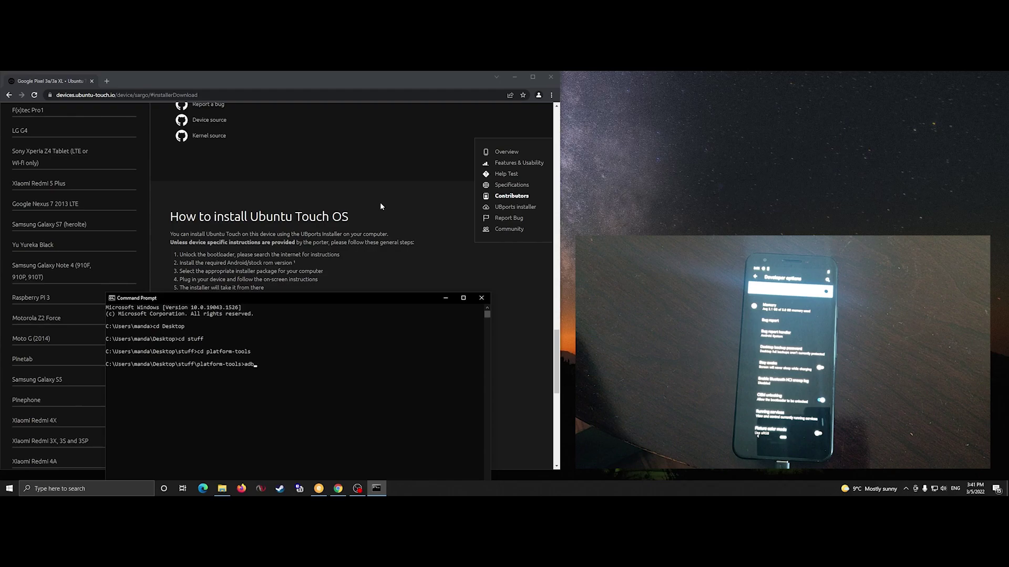
{"action": "type", "text": " reboot bootloader"}
{"action": "key", "text": "Return"}
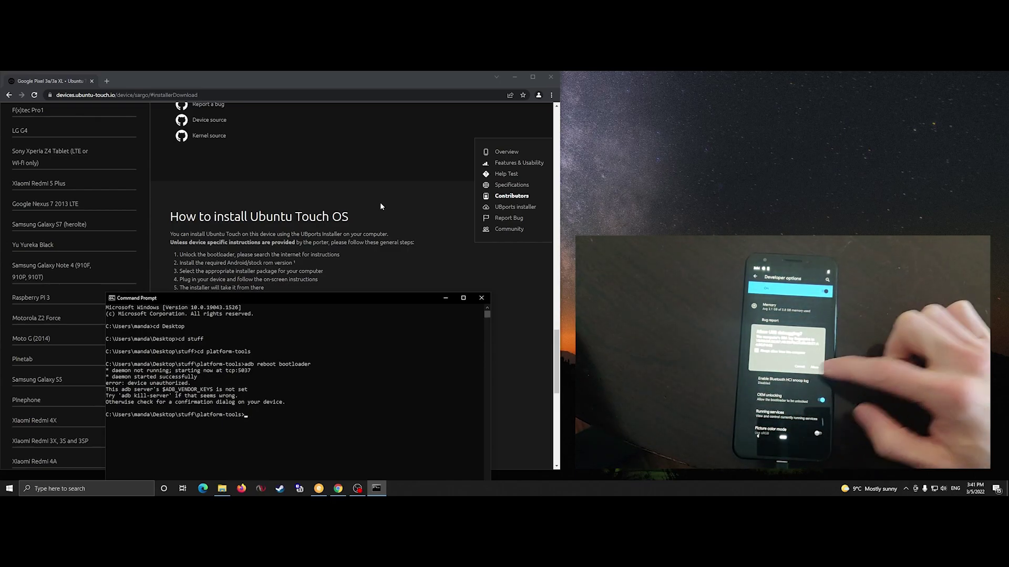
{"action": "key", "text": "Up"}
{"action": "key", "text": "Return"}
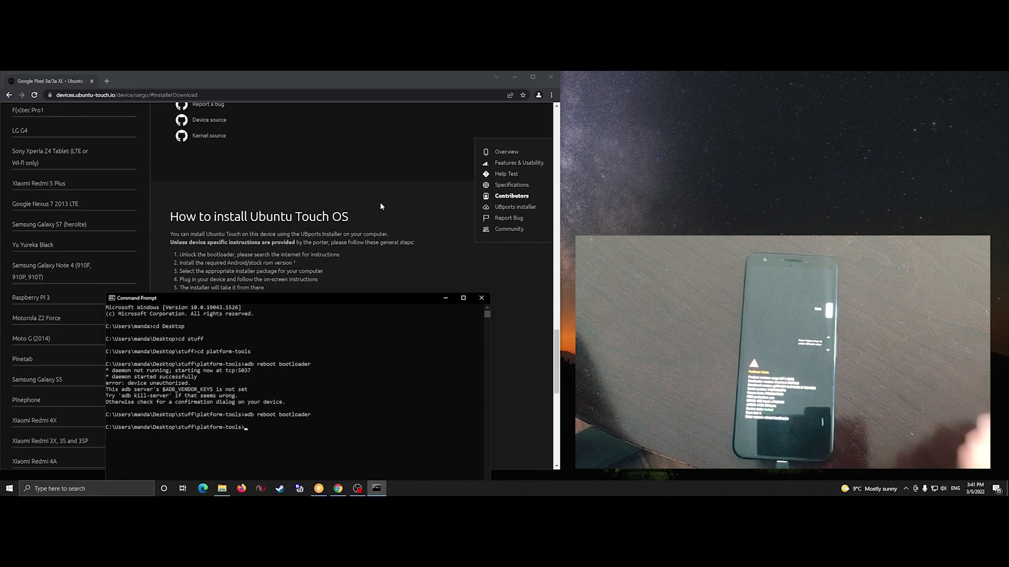
Try to unlock the phone's bootloader with the command fastboot oem unlock.
{"action": "type", "text": "fastboot oem unlock"}
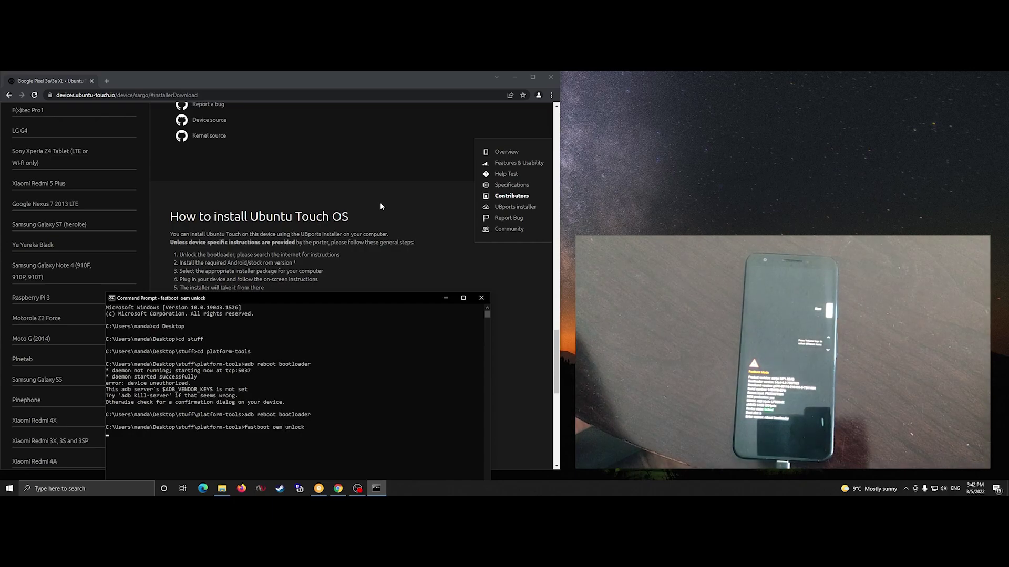
{"action": "key", "text": "Return"}
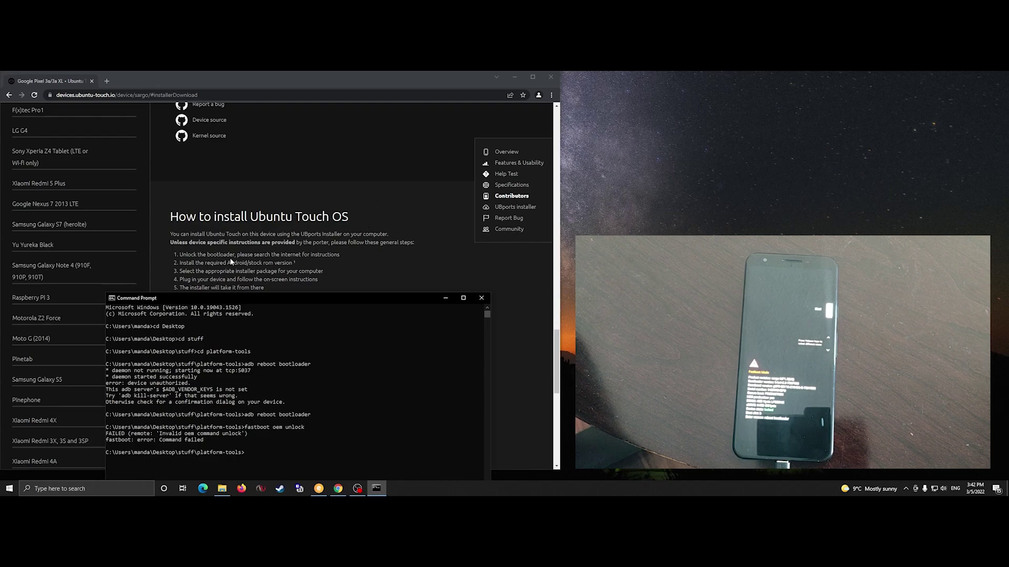
In a new Chrome tab, search Google for "oem unlock pixel 3a" and open the Gadget Hacks bootloader unlocking guide.
{"action": "key", "text": "alt+Tab"}
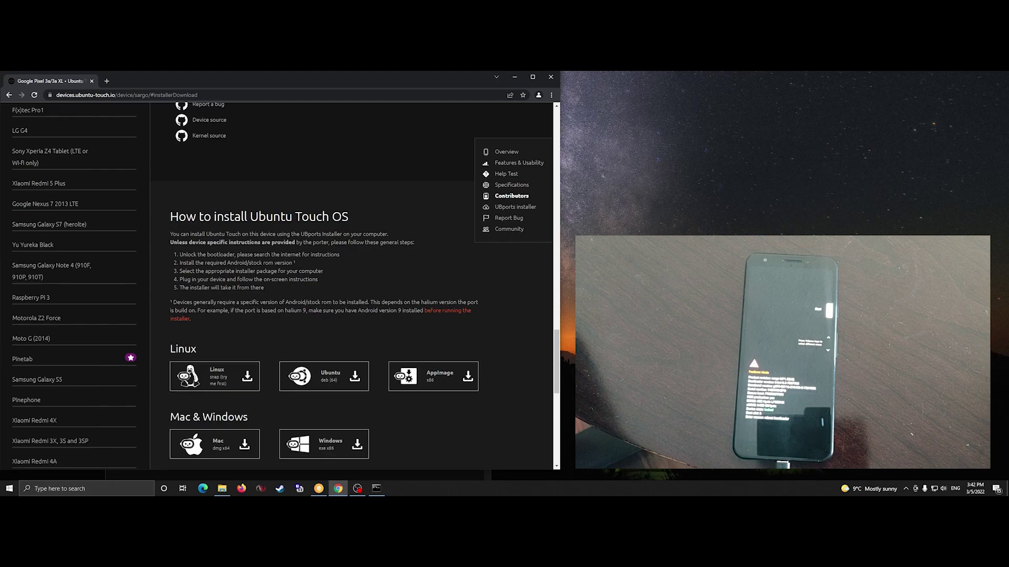
{"action": "left_click", "coordinate": [106, 81]}
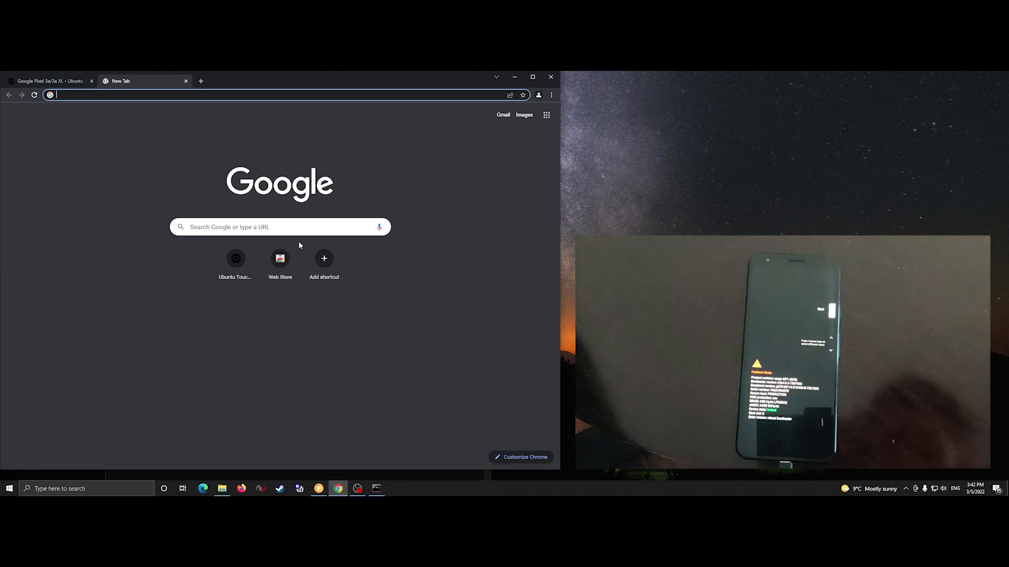
{"action": "left_click", "coordinate": [288, 224]}
{"action": "type", "text": "oe"}
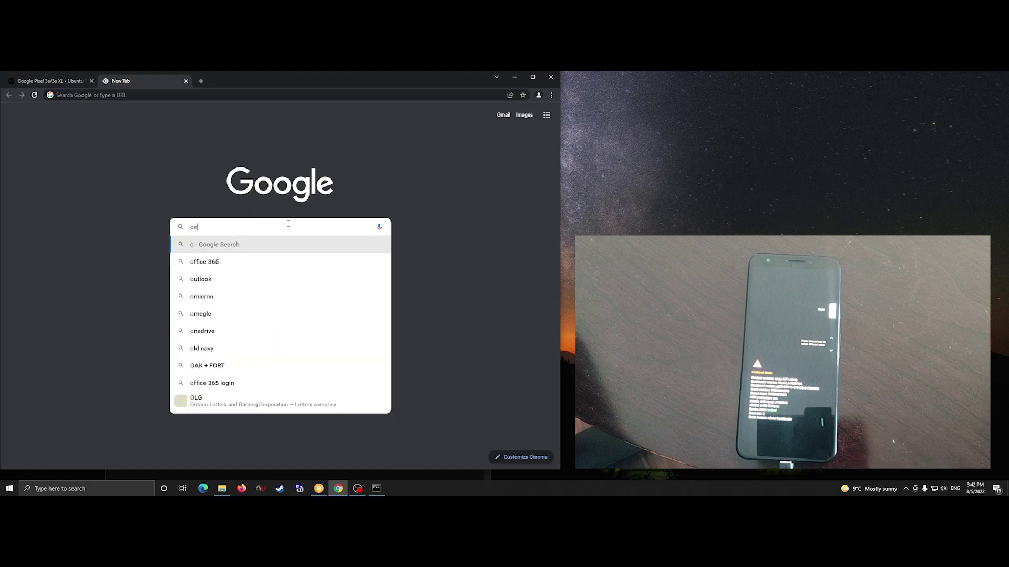
{"action": "type", "text": "m unlock pixel 3a"}
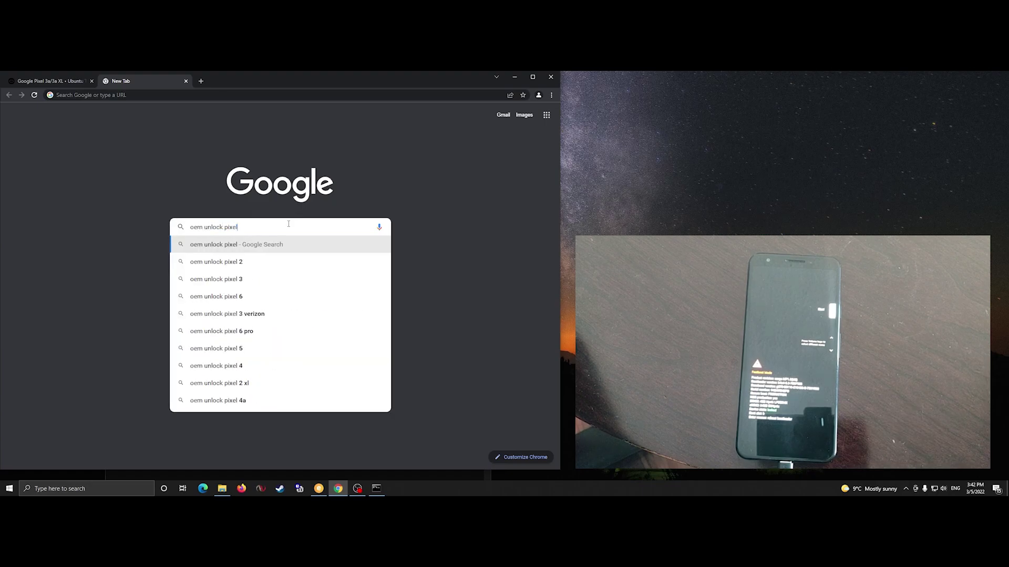
{"action": "key", "text": "Return"}
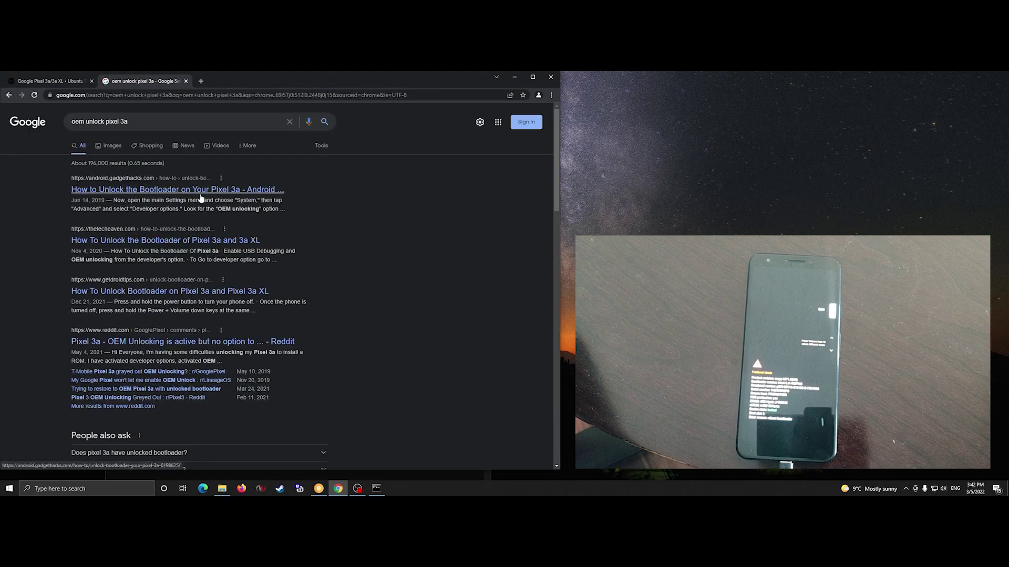
{"action": "left_click", "coordinate": [201, 190]}
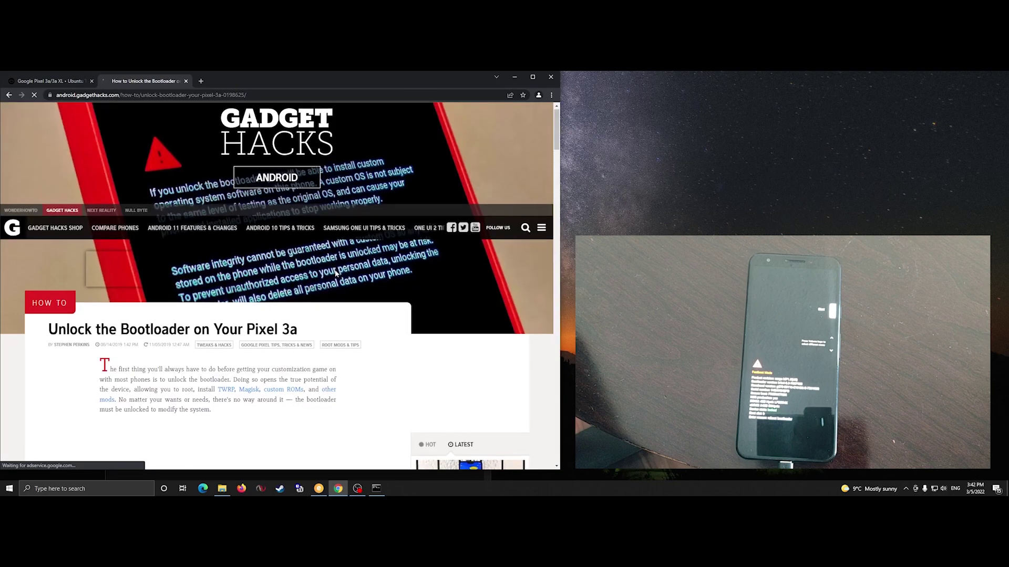
Find the bootloader unlock command in Step 6 of the guide and highlight it.
{"action": "scroll", "coordinate": [330, 282], "scroll_direction": "down", "scroll_amount": 3}
{"action": "scroll", "coordinate": [331, 282], "scroll_direction": "down", "scroll_amount": 10}
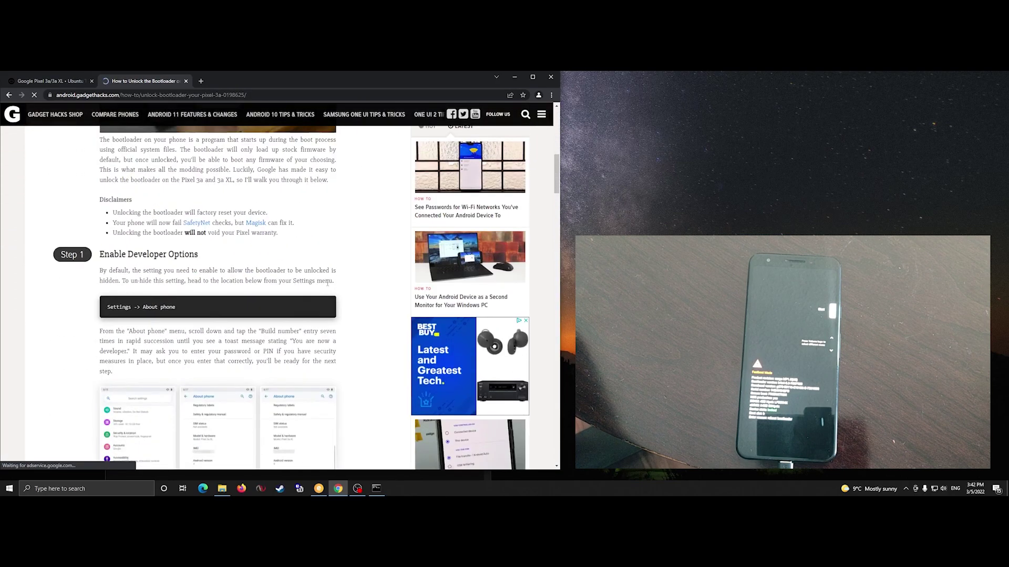
{"action": "scroll", "coordinate": [328, 286], "scroll_direction": "down", "scroll_amount": 10}
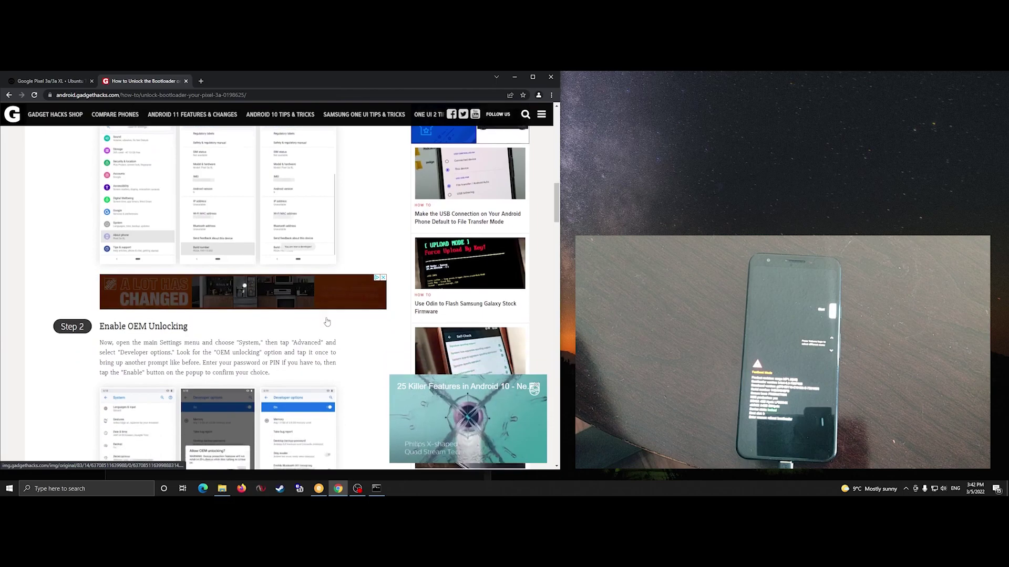
{"action": "scroll", "coordinate": [330, 323], "scroll_direction": "down", "scroll_amount": 12}
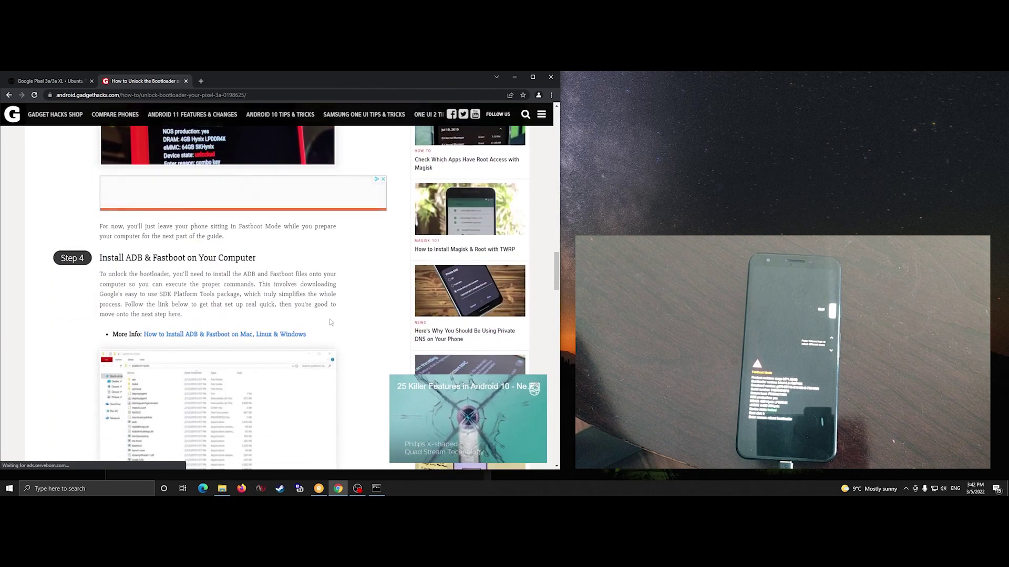
{"action": "scroll", "coordinate": [331, 321], "scroll_direction": "down", "scroll_amount": 8}
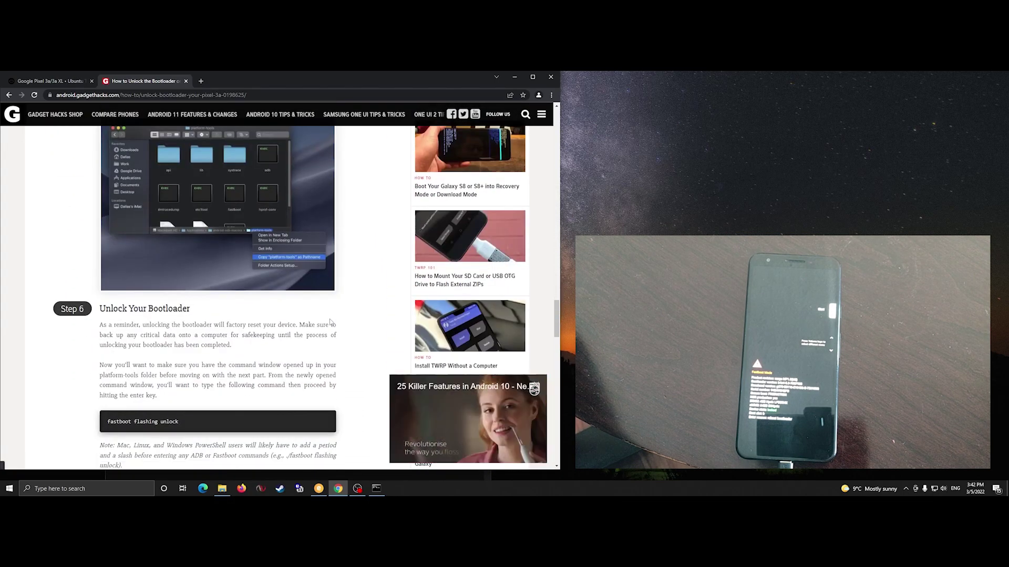
{"action": "left_click_drag", "start_coordinate": [107, 264], "coordinate": [179, 264]}
Switch to Command Prompt and run fastboot flashing unlock to unlock the phone's bootloader.
{"action": "left_click", "coordinate": [376, 488]}
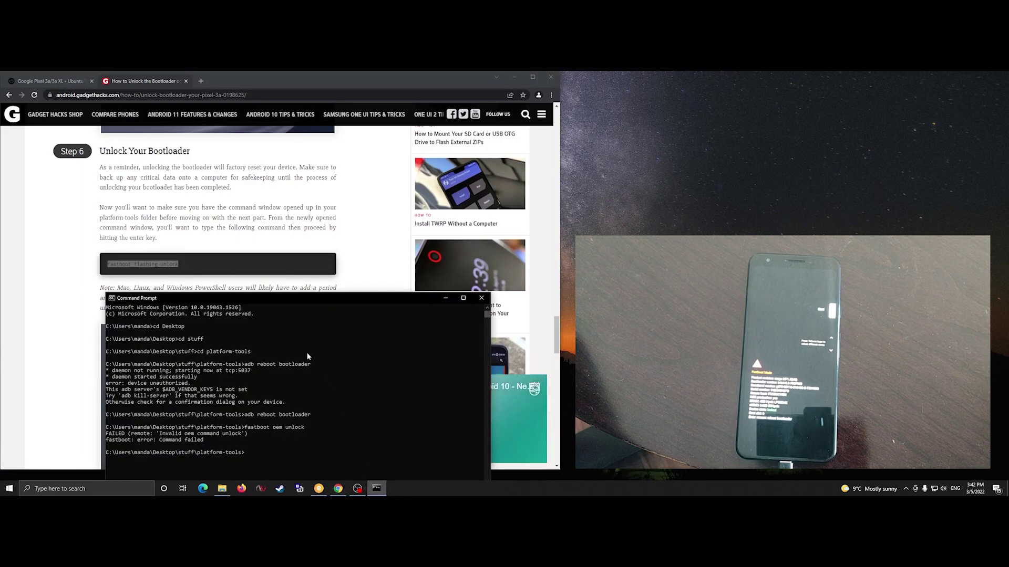
{"action": "type", "text": "fastboot flas"}
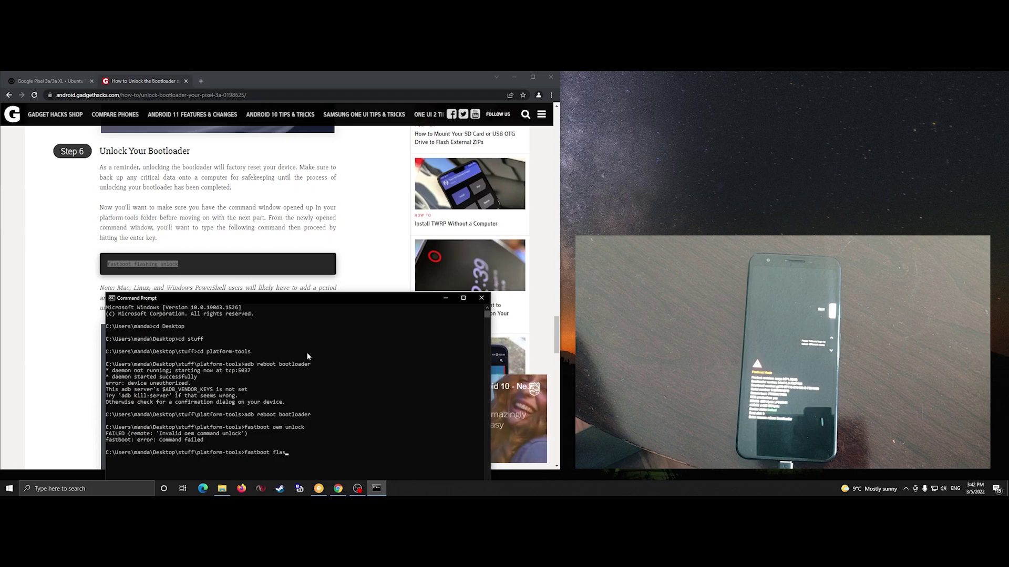
{"action": "type", "text": "hing unlock"}
{"action": "key", "text": "Return"}
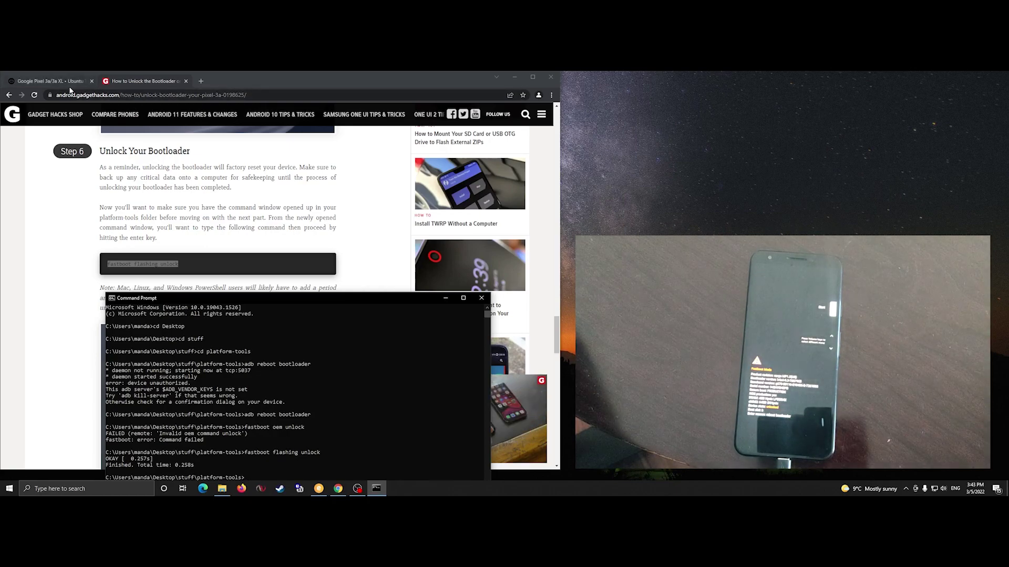
Open the Pixel 3a factory image link from the Ubuntu Touch device page in a new tab and acknowledge the download terms.
{"action": "left_click", "coordinate": [68, 84]}
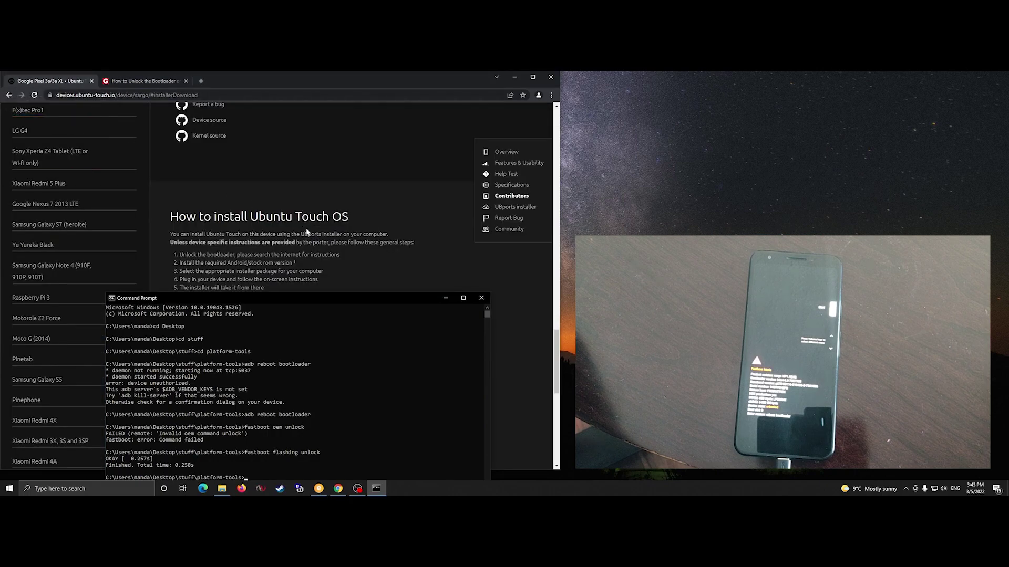
{"action": "left_click", "coordinate": [337, 278]}
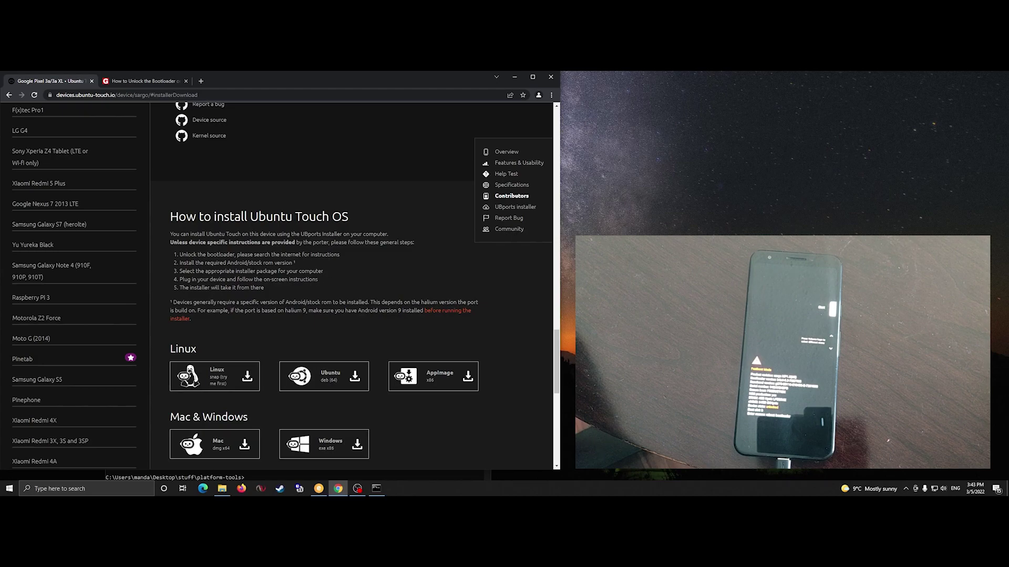
{"action": "left_click_drag", "start_coordinate": [227, 264], "coordinate": [295, 263]}
{"action": "scroll", "coordinate": [358, 272], "scroll_direction": "up", "scroll_amount": 6}
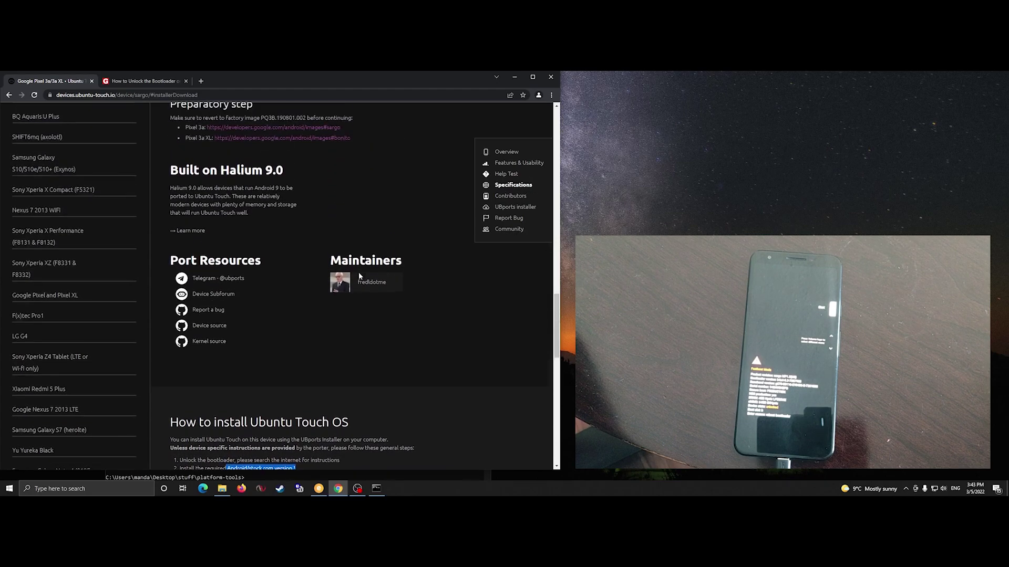
{"action": "middle_click", "coordinate": [283, 239]}
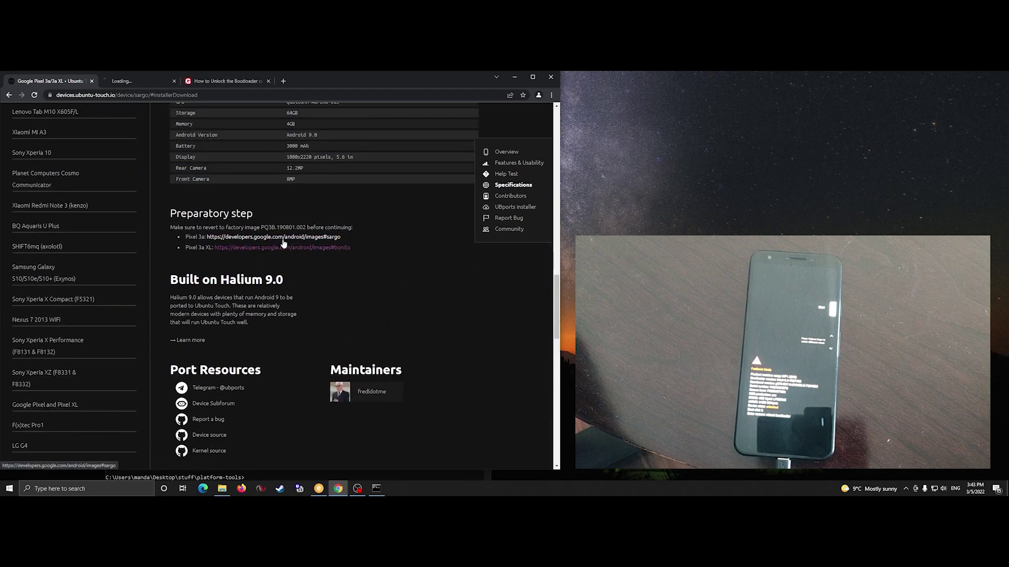
{"action": "left_click", "coordinate": [142, 83]}
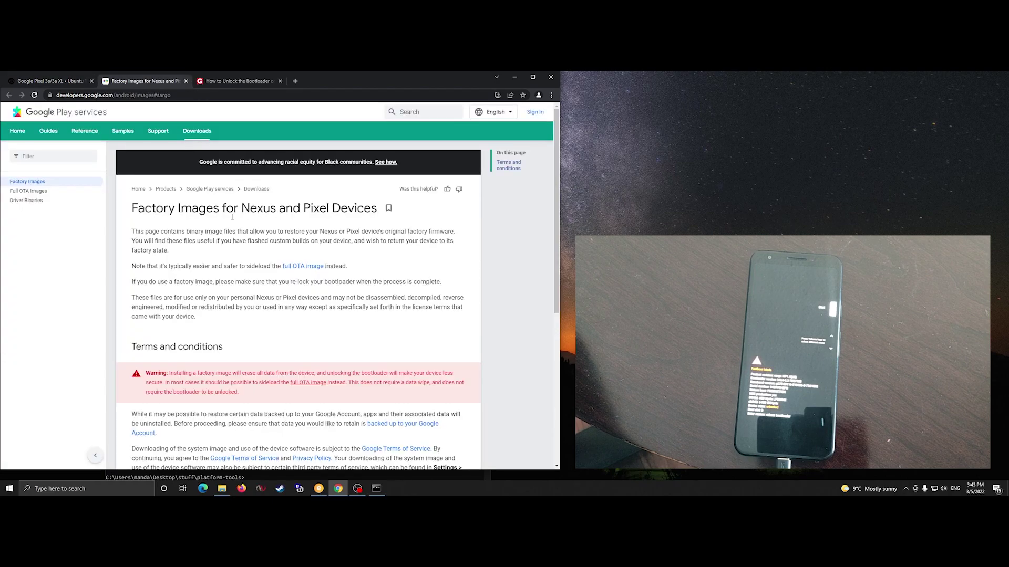
{"action": "scroll", "coordinate": [294, 294], "scroll_direction": "down", "scroll_amount": 3}
{"action": "left_click", "coordinate": [170, 341]}
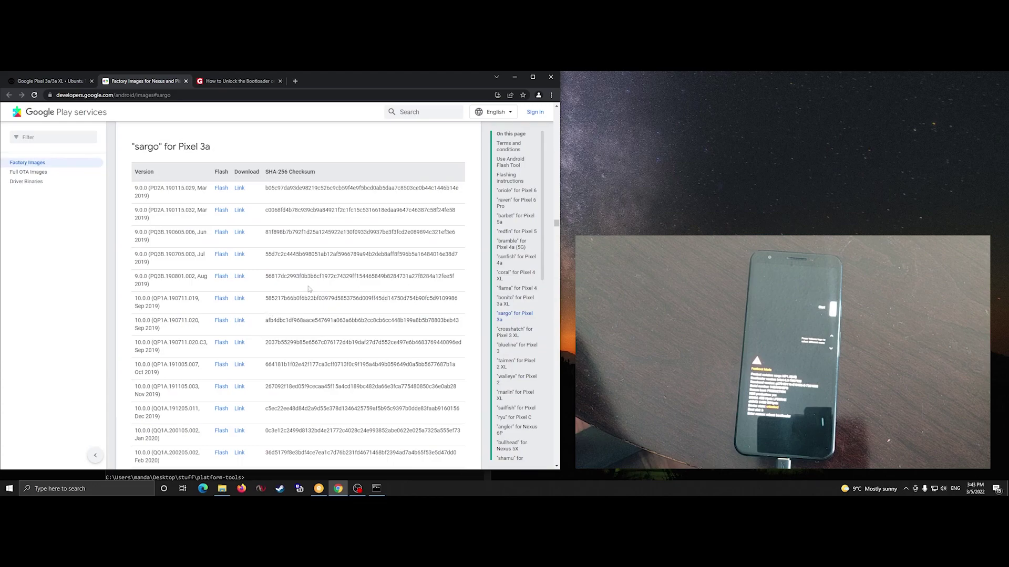
Check the required factory image build on the Ubuntu Touch device page and return to the "sargo" image list.
{"action": "key", "text": "ctrl+shift+Tab"}
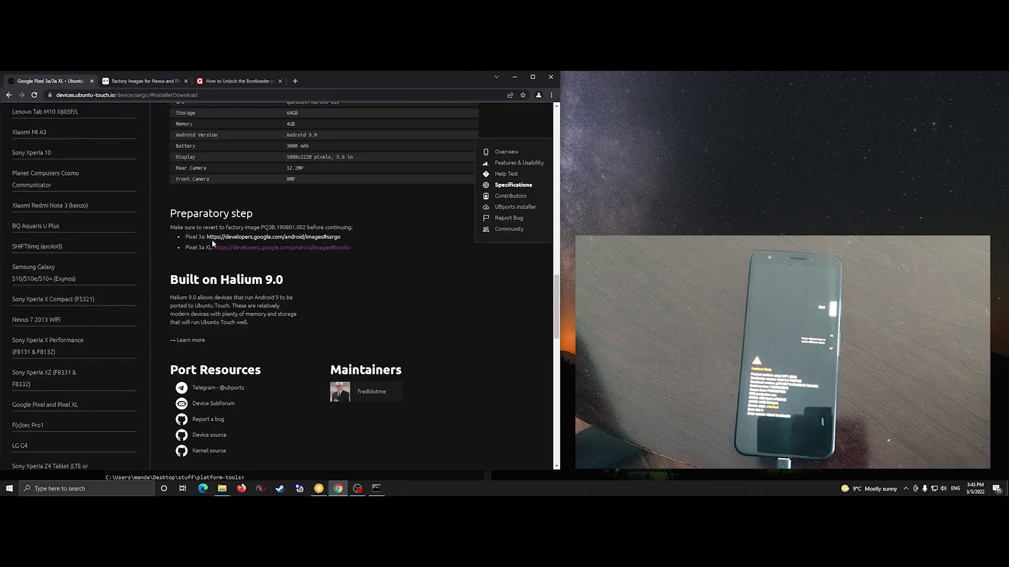
{"action": "left_click_drag", "start_coordinate": [261, 227], "coordinate": [303, 227]}
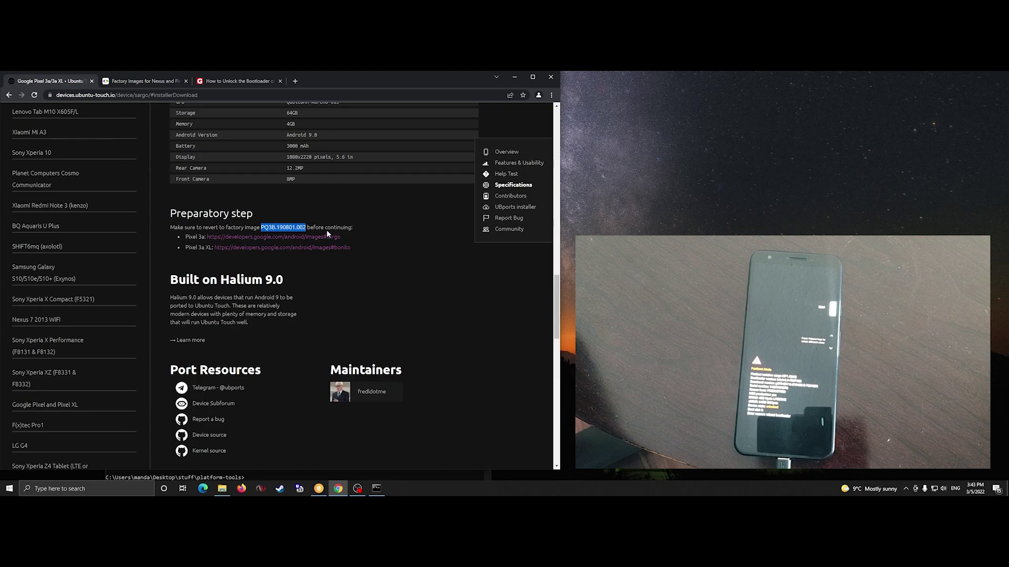
{"action": "key", "text": "ctrl+Tab"}
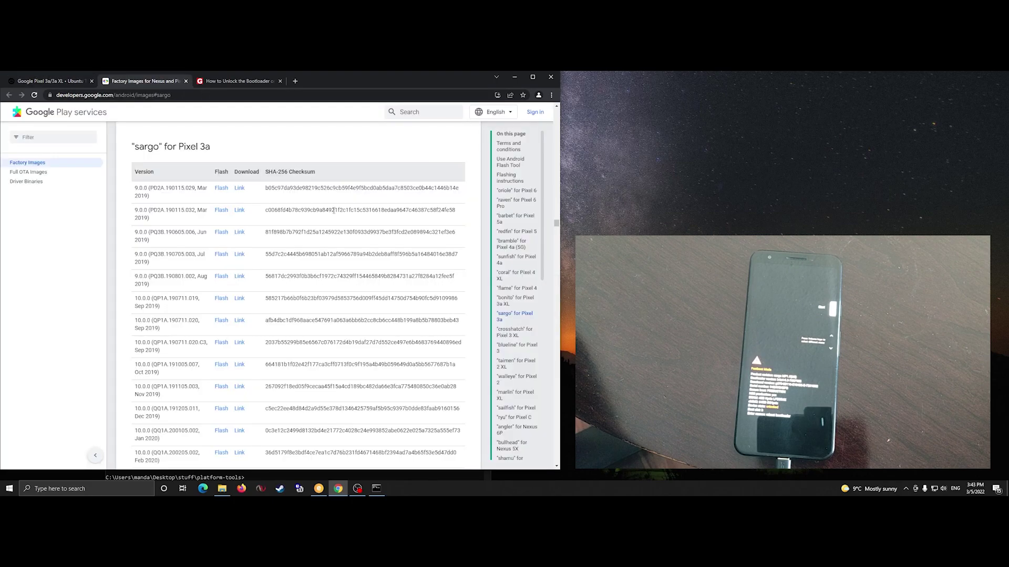
Find build PQ3B.190801.002 in the "bonito" list, open it in Android Flash Tool and confirm the USB driver is already installed.
{"action": "key", "text": "ctrl+f"}
{"action": "type", "text": "PQ3B.190801.002"}
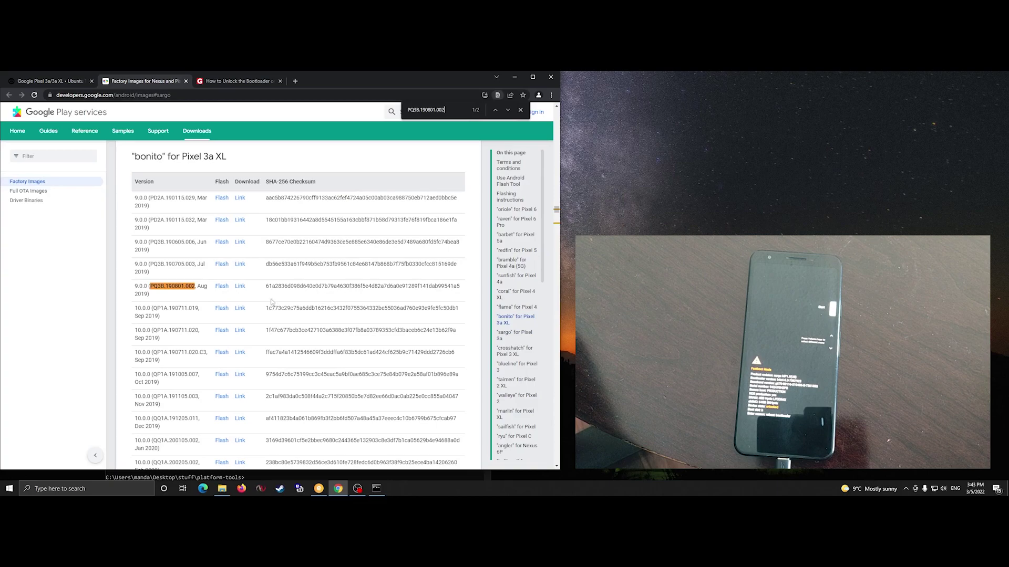
{"action": "left_click", "coordinate": [223, 286]}
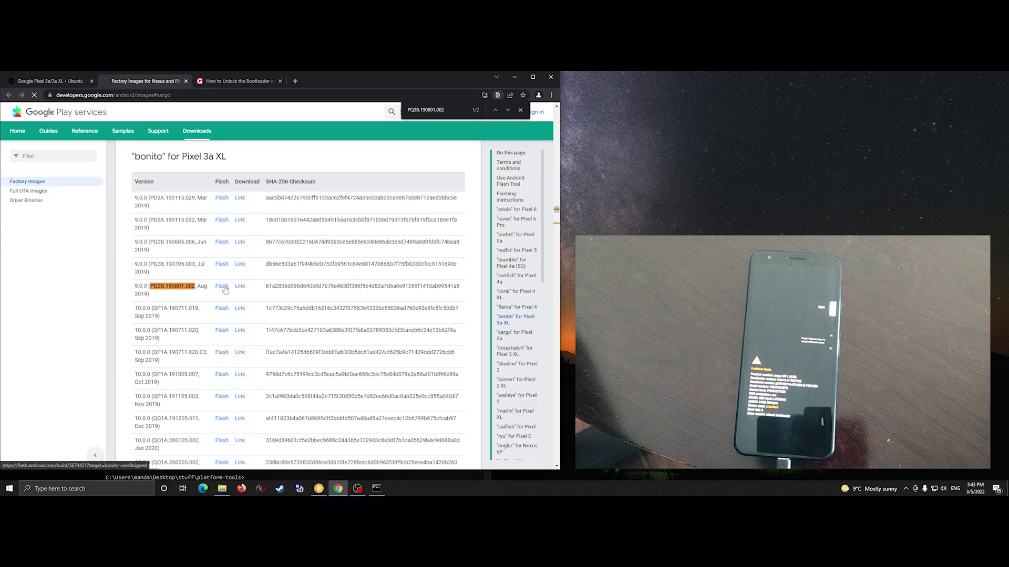
{"action": "left_click", "coordinate": [276, 388]}
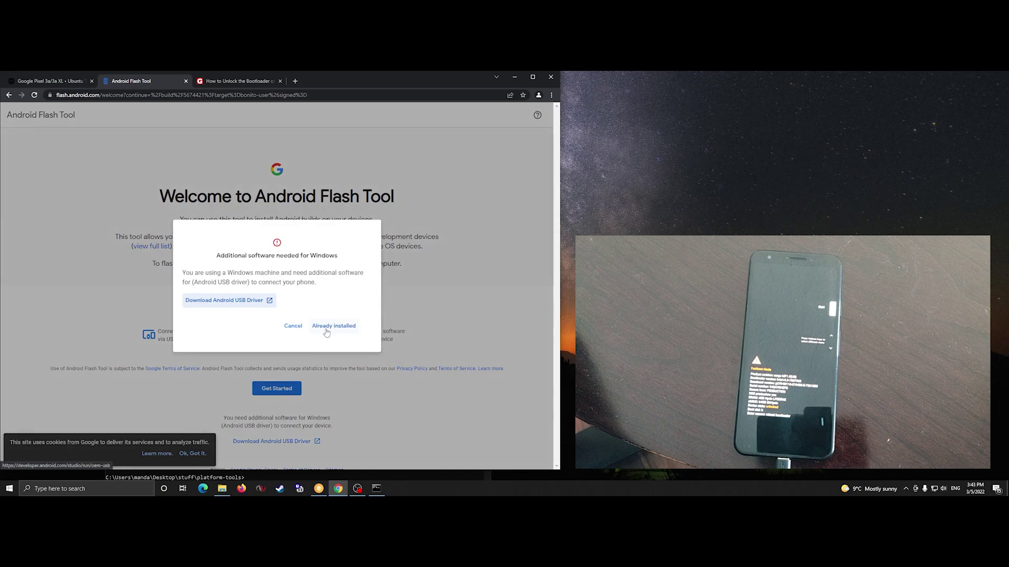
{"action": "left_click", "coordinate": [326, 328]}
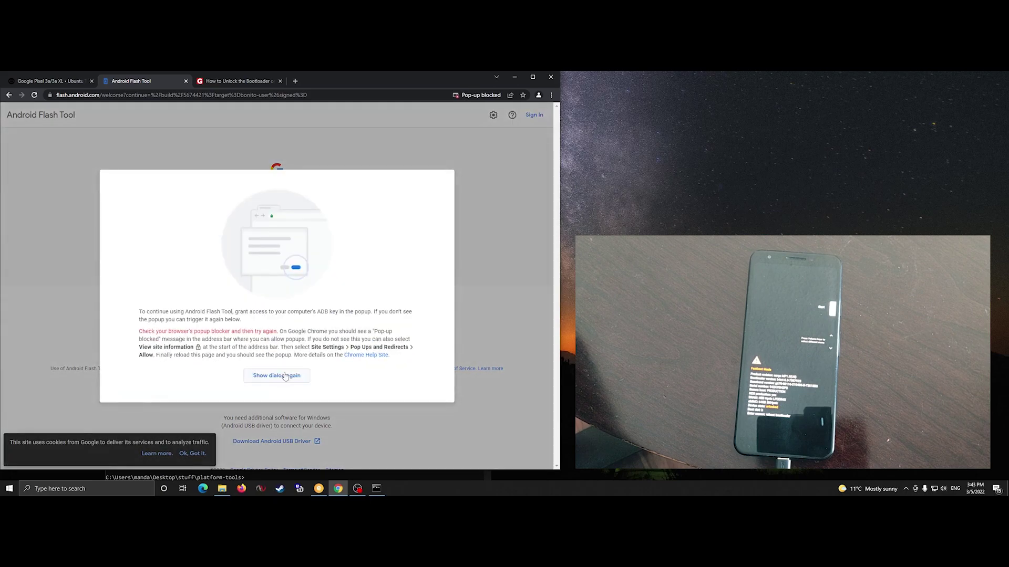
Allow pop-ups for the flash tool site, reopen the permission dialog and grant access to the ADB keys.
{"action": "left_click", "coordinate": [498, 96]}
{"action": "left_click", "coordinate": [414, 133]}
{"action": "left_click", "coordinate": [508, 167]}
{"action": "left_click", "coordinate": [274, 376]}
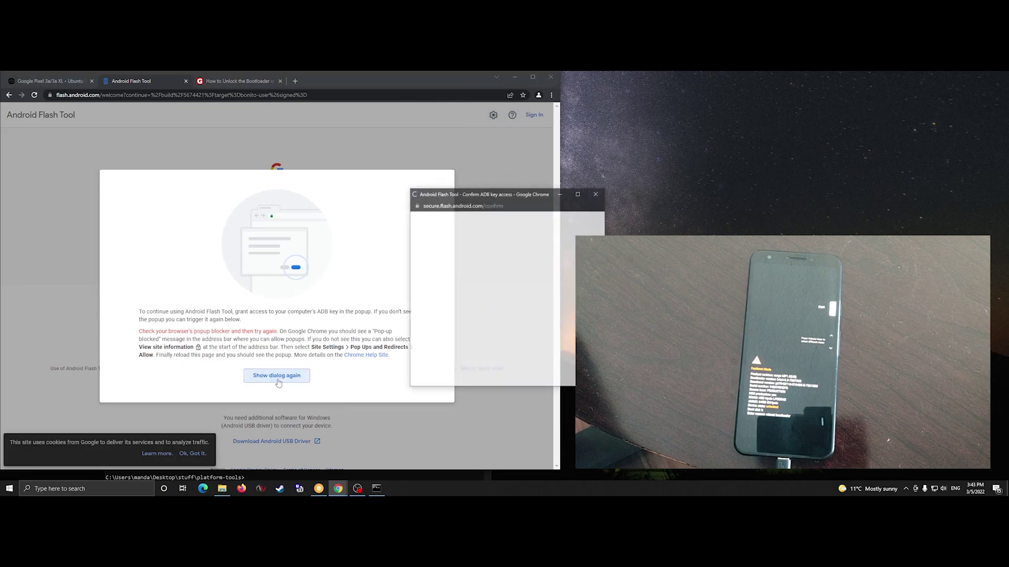
{"action": "left_click", "coordinate": [551, 301]}
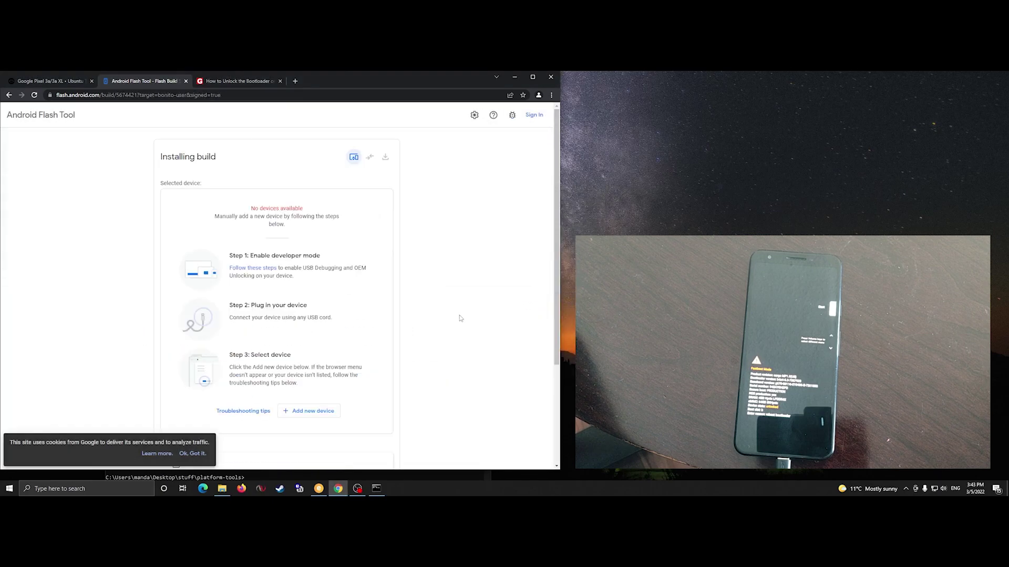
Try the Wipe Device option for the bonito-user build with the advanced options expanded, and dismiss the cookie notice.
{"action": "scroll", "coordinate": [376, 341], "scroll_direction": "down", "scroll_amount": 5}
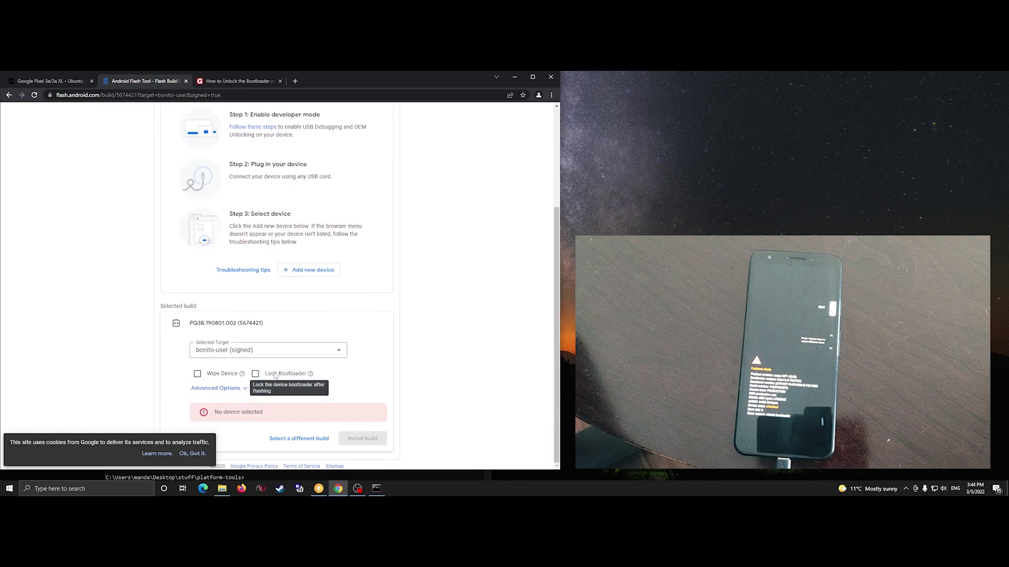
{"action": "left_click", "coordinate": [247, 352]}
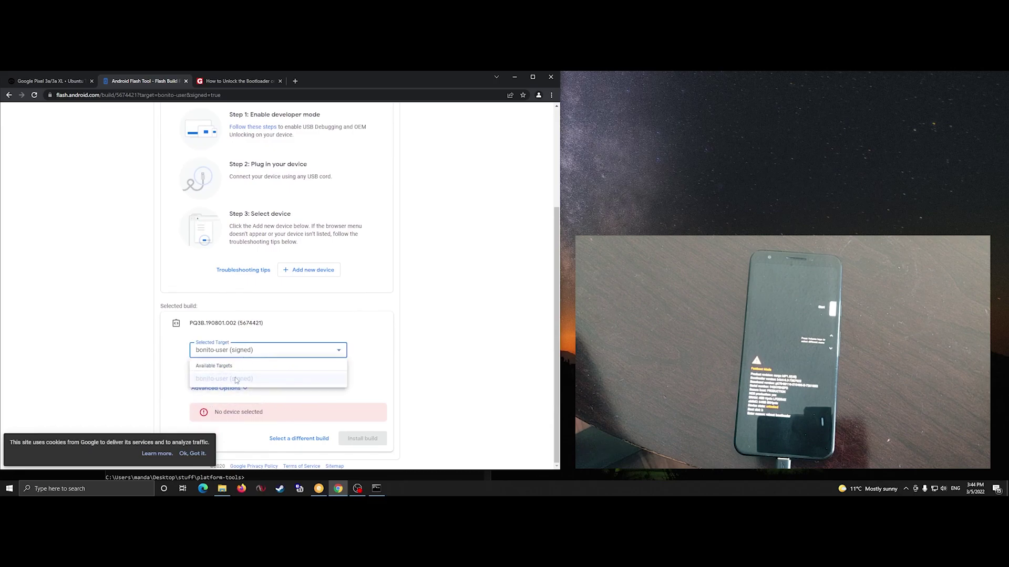
{"action": "left_click", "coordinate": [403, 349]}
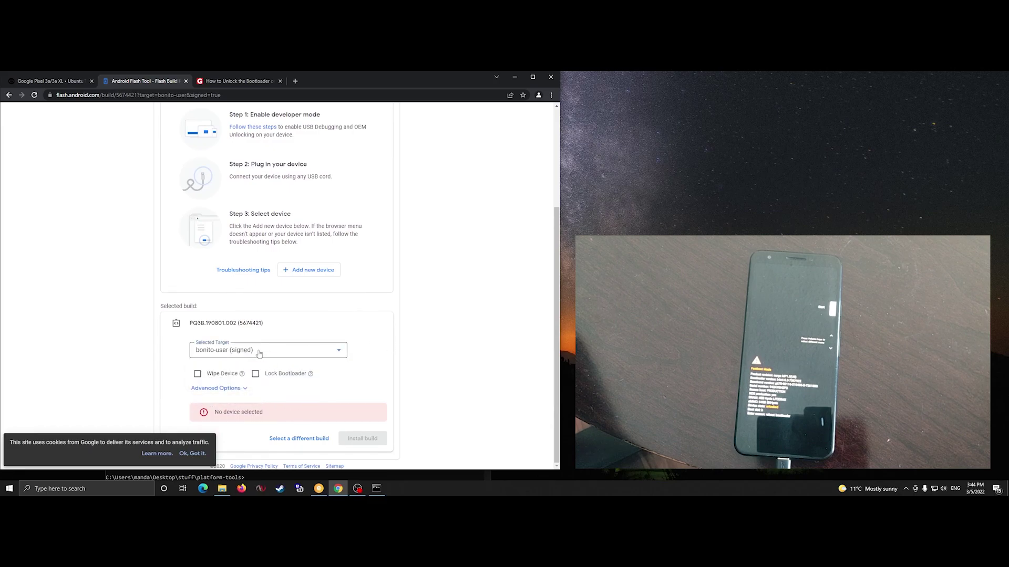
{"action": "left_click", "coordinate": [198, 375]}
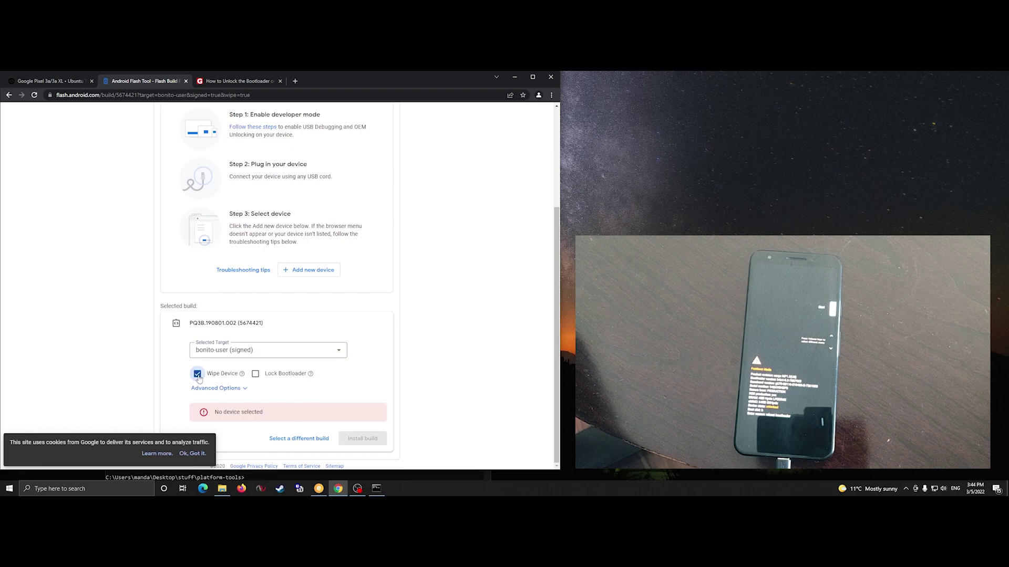
{"action": "left_click", "coordinate": [257, 394]}
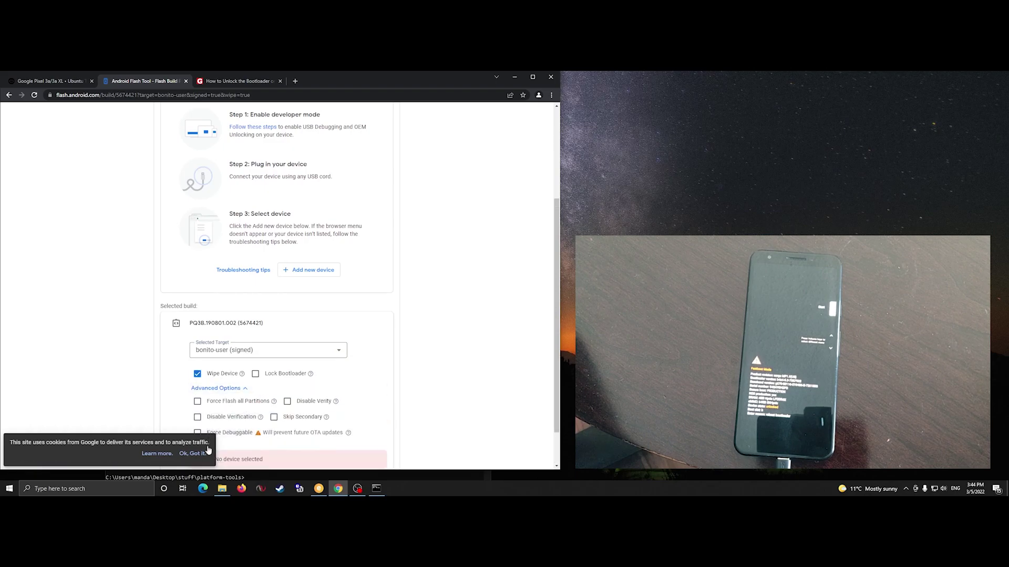
{"action": "left_click", "coordinate": [190, 454]}
{"action": "scroll", "coordinate": [355, 376], "scroll_direction": "down", "scroll_amount": 2}
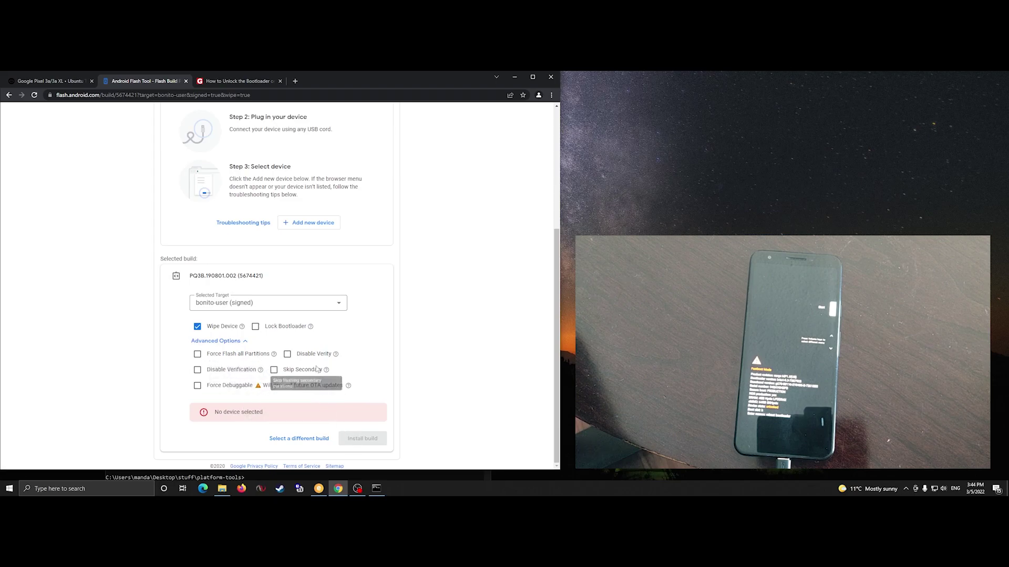
Try Force Flash all Partitions, and clear both it and Wipe Device again.
{"action": "mouse_move", "coordinate": [249, 357]}
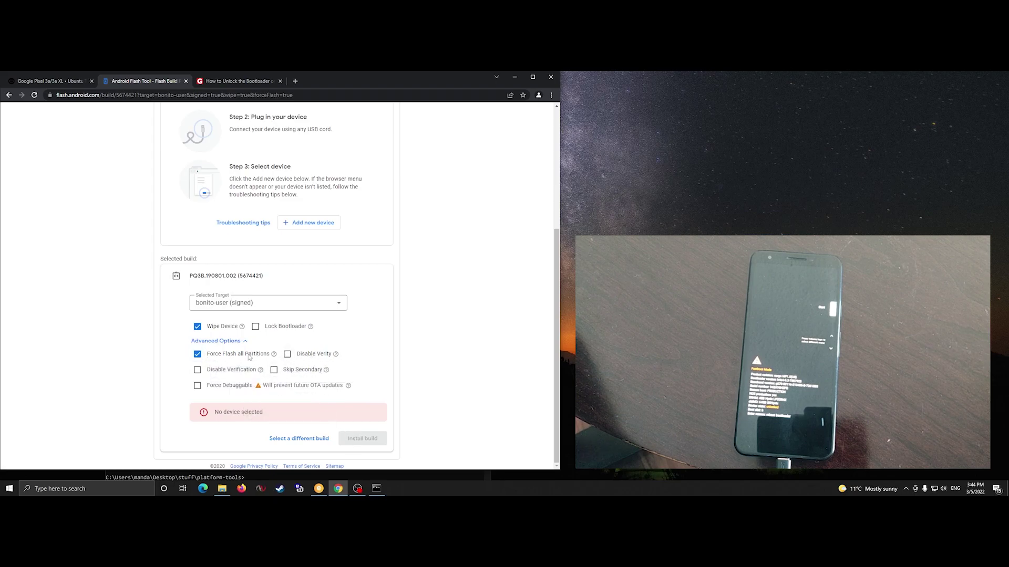
{"action": "left_click", "coordinate": [218, 328]}
{"action": "scroll", "coordinate": [354, 335], "scroll_direction": "up", "scroll_amount": 3}
{"action": "scroll", "coordinate": [354, 335], "scroll_direction": "up", "scroll_amount": 1}
{"action": "scroll", "coordinate": [336, 357], "scroll_direction": "down", "scroll_amount": 1}
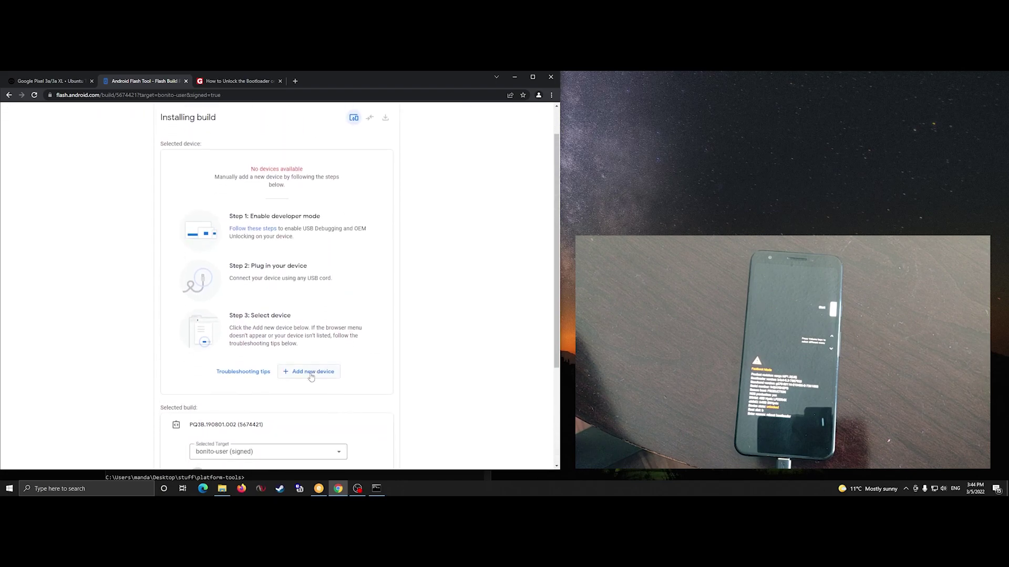
Add the connected Pixel 3a as a new device in the flash tool and select it.
{"action": "left_click", "coordinate": [311, 371]}
{"action": "left_click", "coordinate": [67, 126]}
{"action": "left_click", "coordinate": [164, 257]}
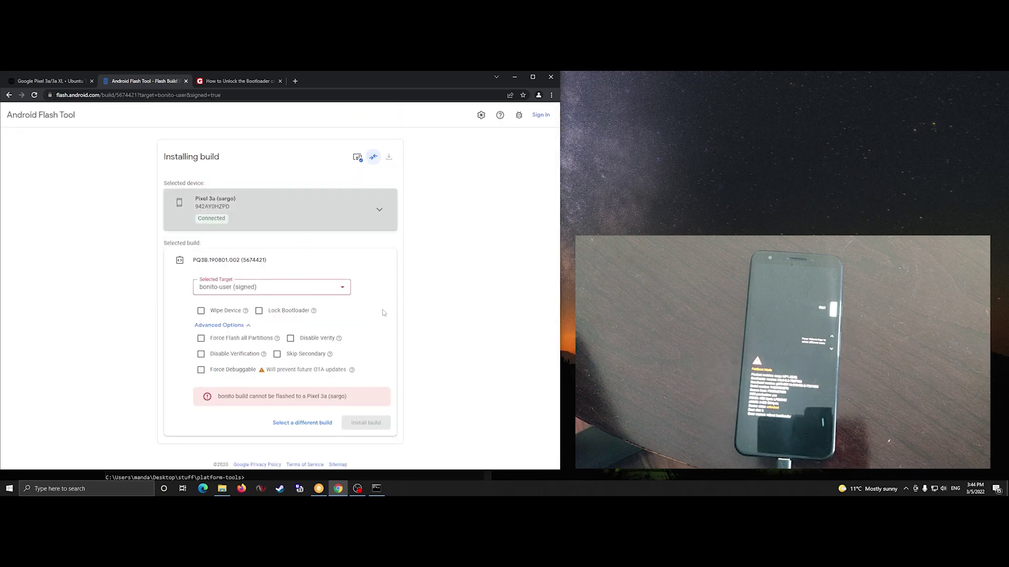
Check the available targets of the bonito build and return to the factory images page.
{"action": "left_click", "coordinate": [308, 289]}
{"action": "left_click", "coordinate": [354, 265]}
{"action": "key", "text": "F5"}
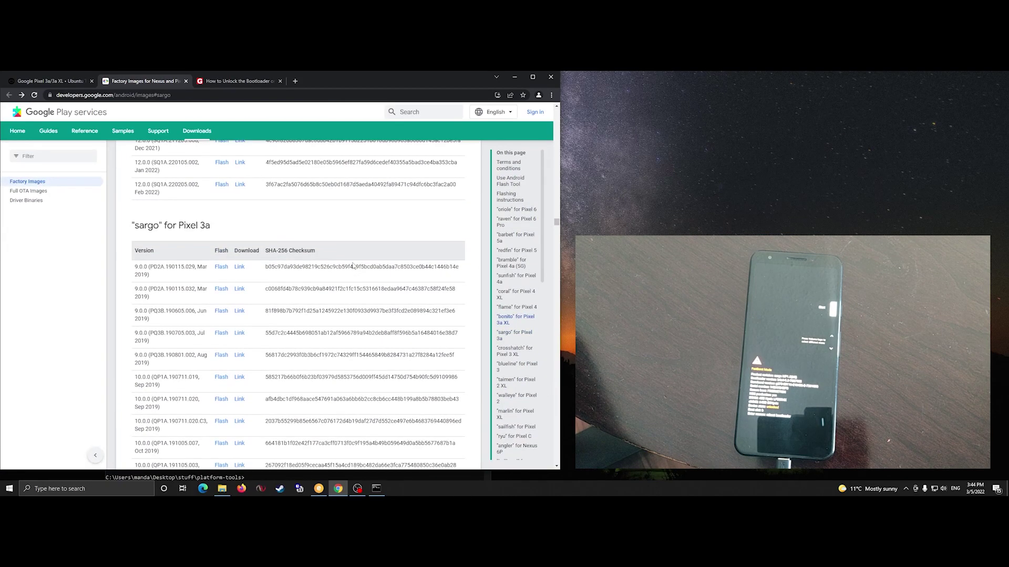
Search the factory images page for "sargo" and review the Pixel 3a image list.
{"action": "scroll", "coordinate": [353, 266], "scroll_direction": "down", "scroll_amount": 4}
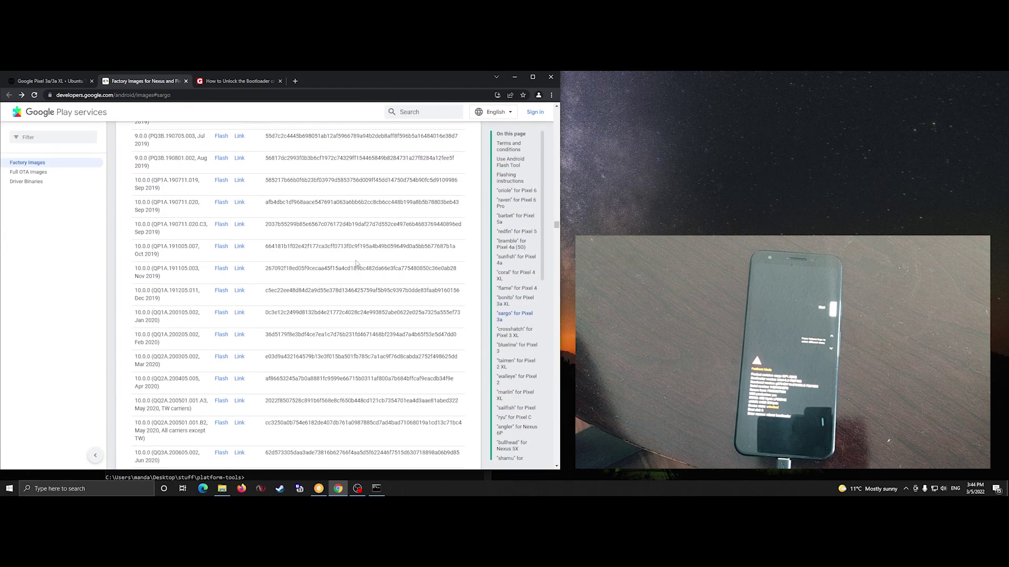
{"action": "key", "text": "ctrl+f"}
{"action": "key", "text": "ctrl+c"}
{"action": "type", "text": "sargo"}
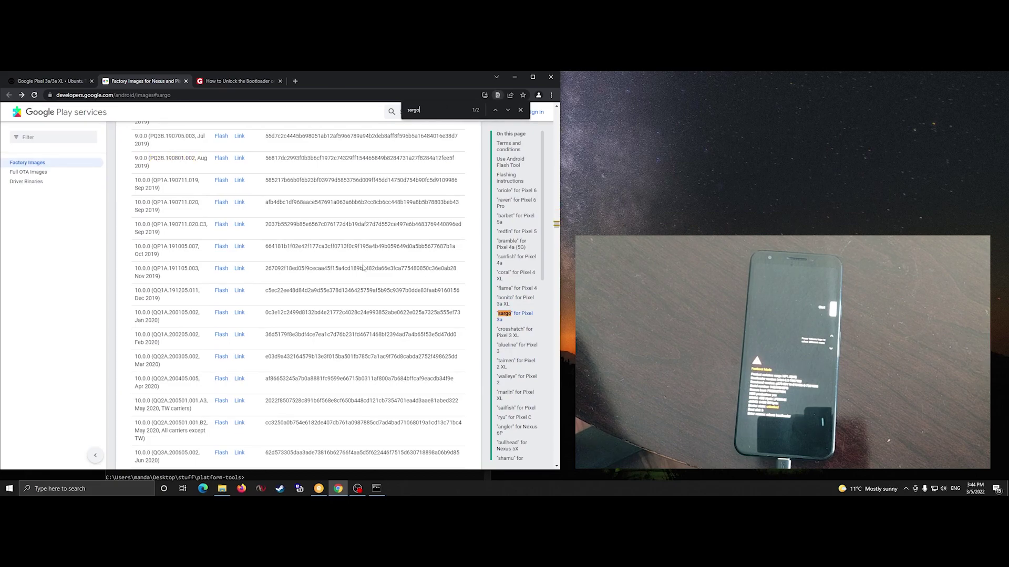
{"action": "scroll", "coordinate": [336, 247], "scroll_direction": "up", "scroll_amount": 2}
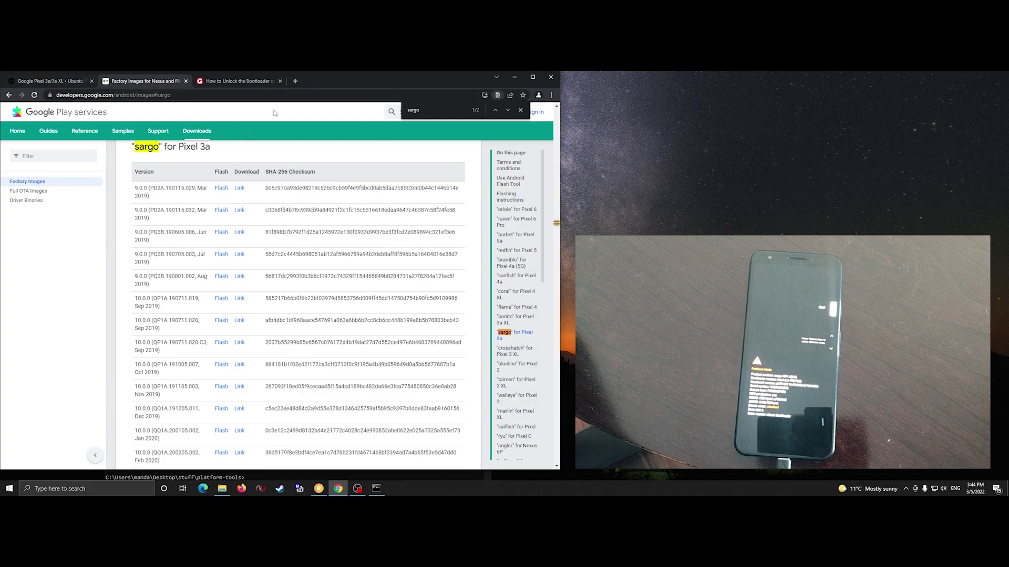
Check the required build on the Ubuntu Touch page, find PQ3B.190801.002 under "sargo" for Pixel 3a and open it in the flash tool.
{"action": "left_click", "coordinate": [66, 82]}
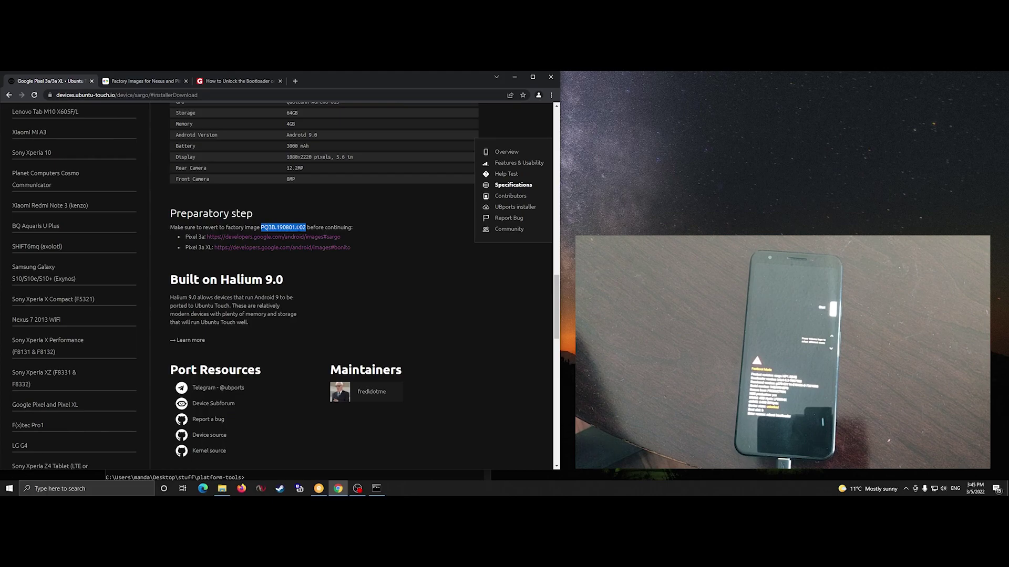
{"action": "left_click", "coordinate": [141, 82]}
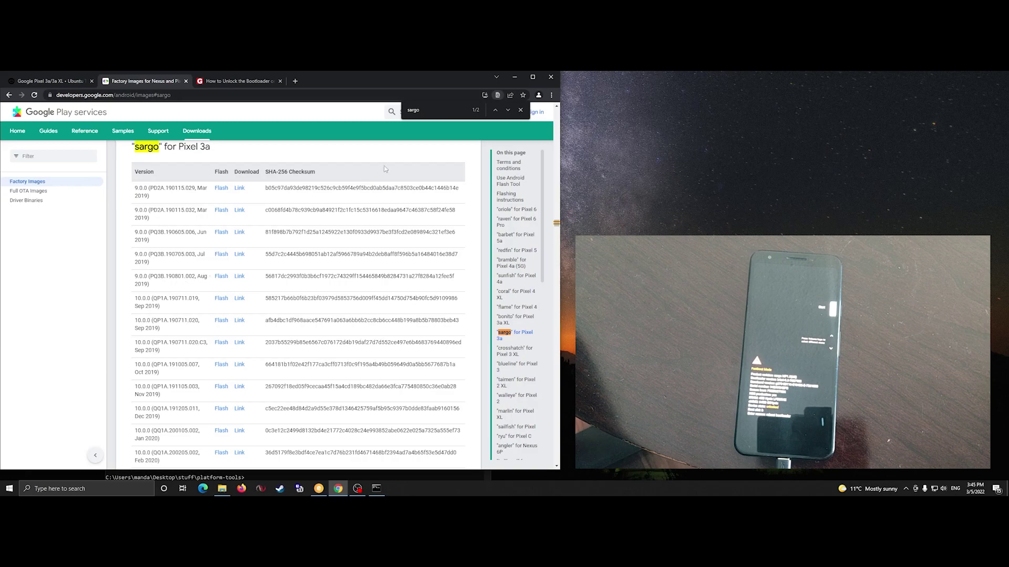
{"action": "left_click", "coordinate": [439, 112]}
{"action": "key", "text": "ctrl+a"}
{"action": "key", "text": "ctrl+v"}
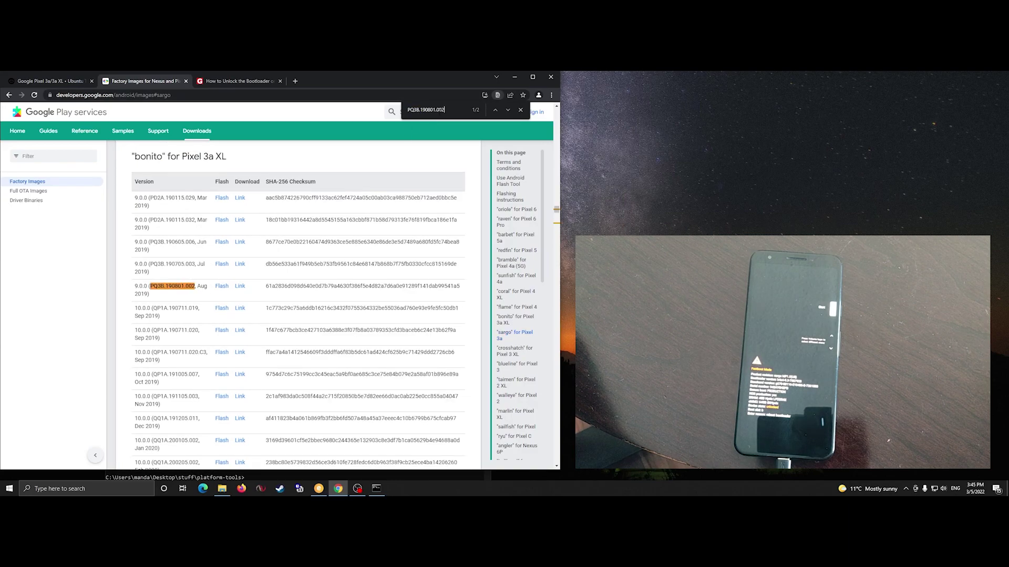
{"action": "left_click", "coordinate": [508, 111]}
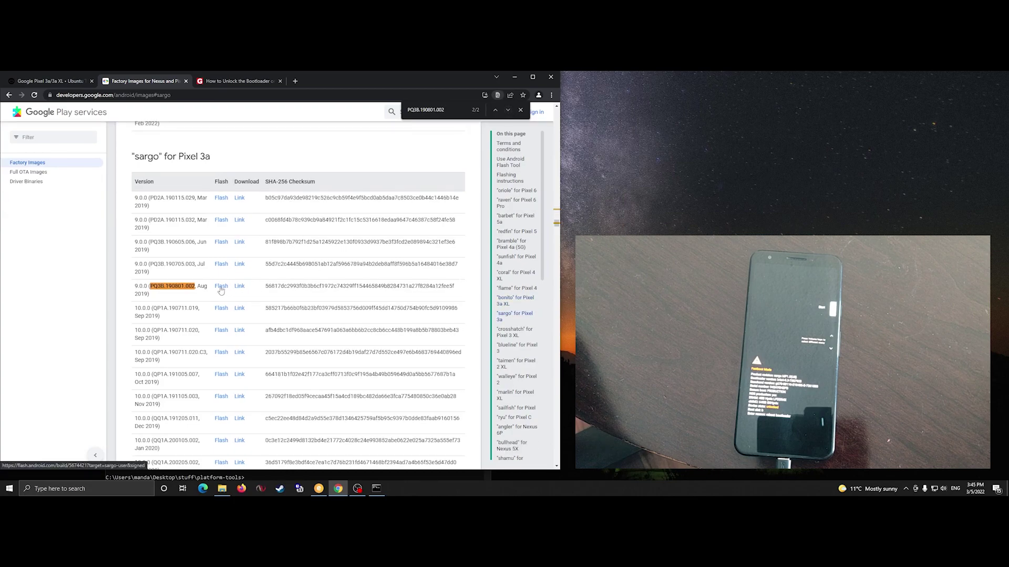
{"action": "left_click", "coordinate": [219, 287]}
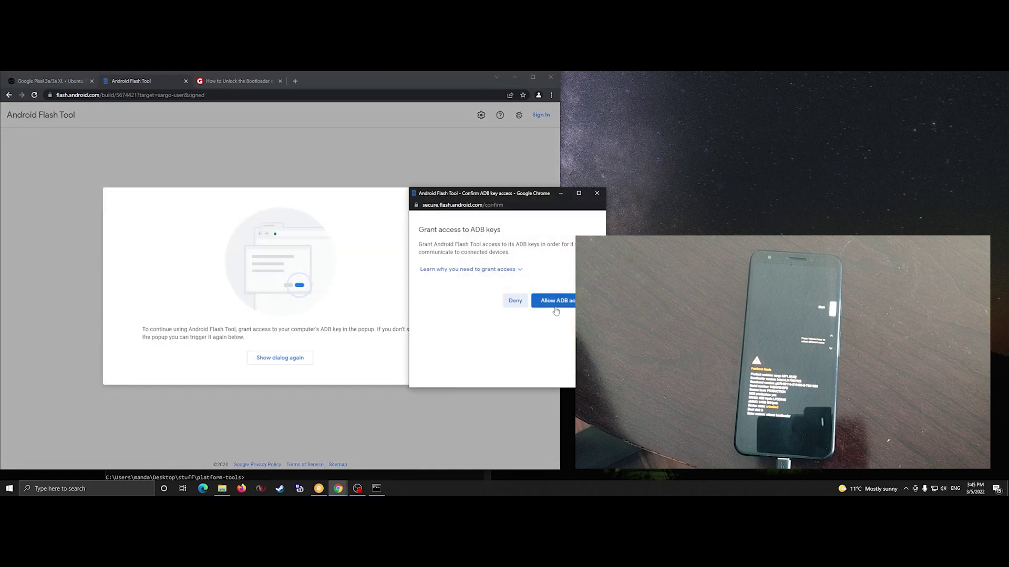
Grant access to the ADB keys and select the connected Pixel 3a as the device for the sargo-user build.
{"action": "left_click", "coordinate": [549, 300]}
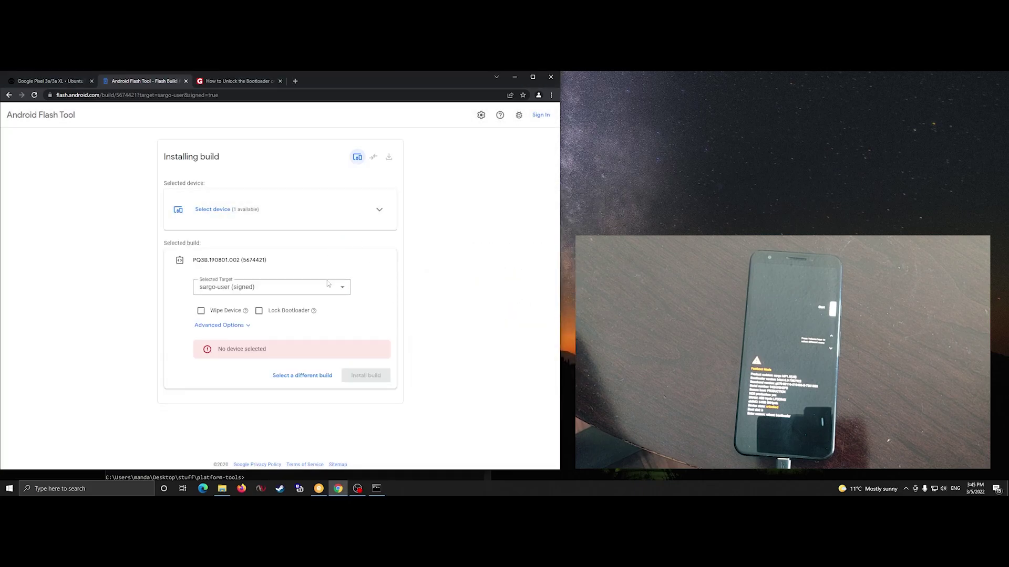
{"action": "left_click", "coordinate": [328, 290]}
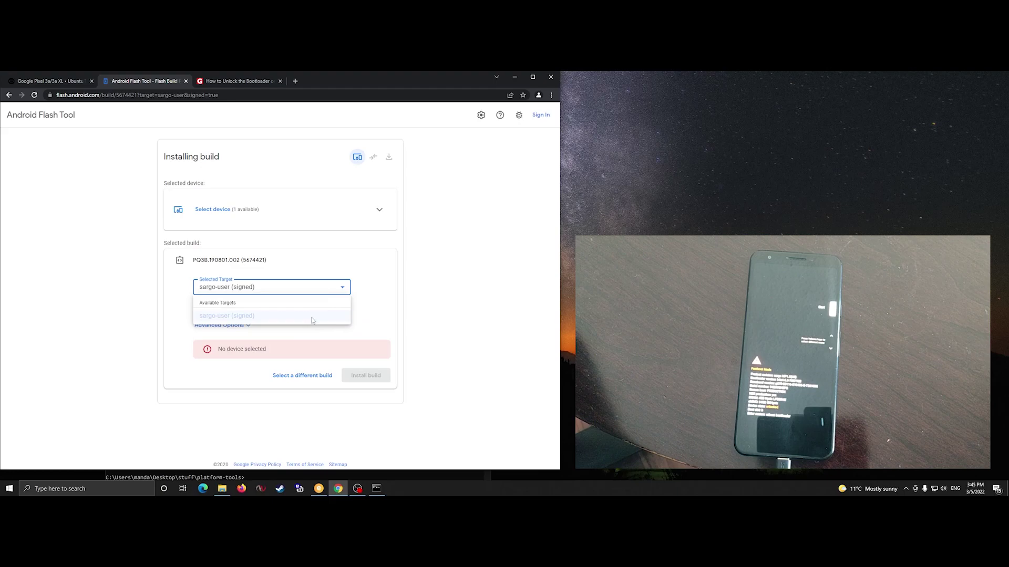
{"action": "left_click", "coordinate": [384, 211]}
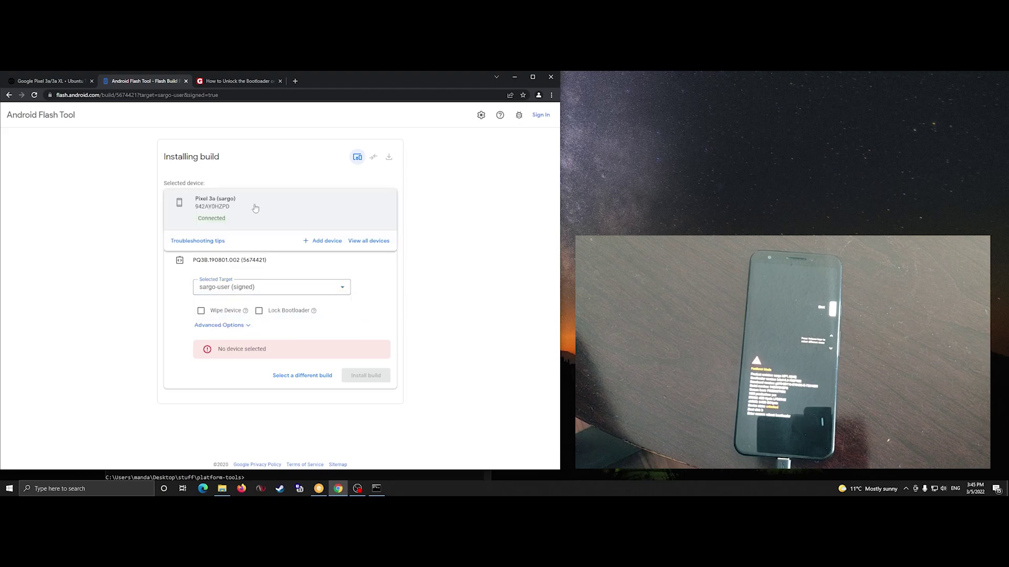
{"action": "left_click", "coordinate": [255, 209]}
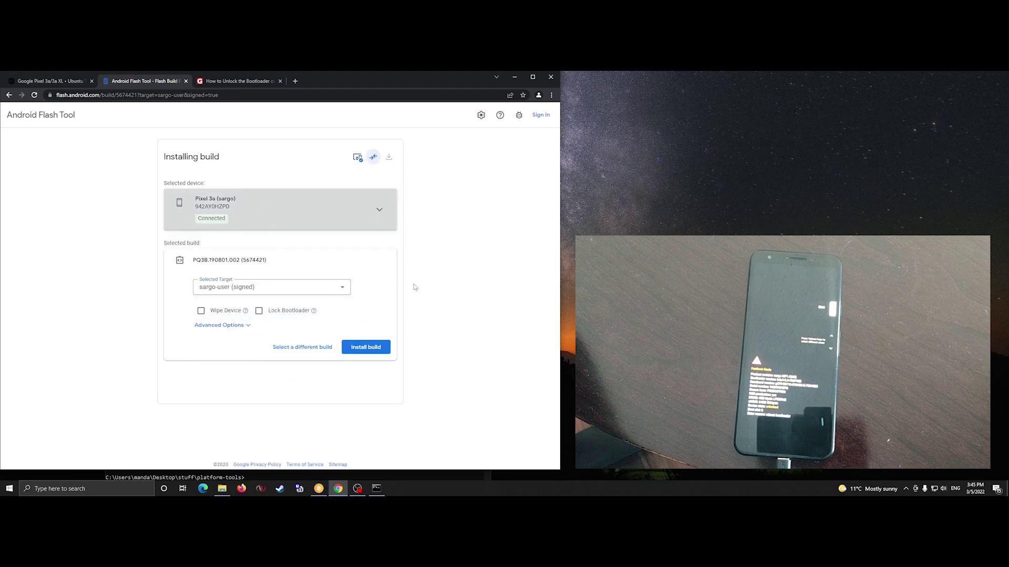
Turn on the Wipe Device option for the sargo-user build.
{"action": "left_click", "coordinate": [222, 313]}
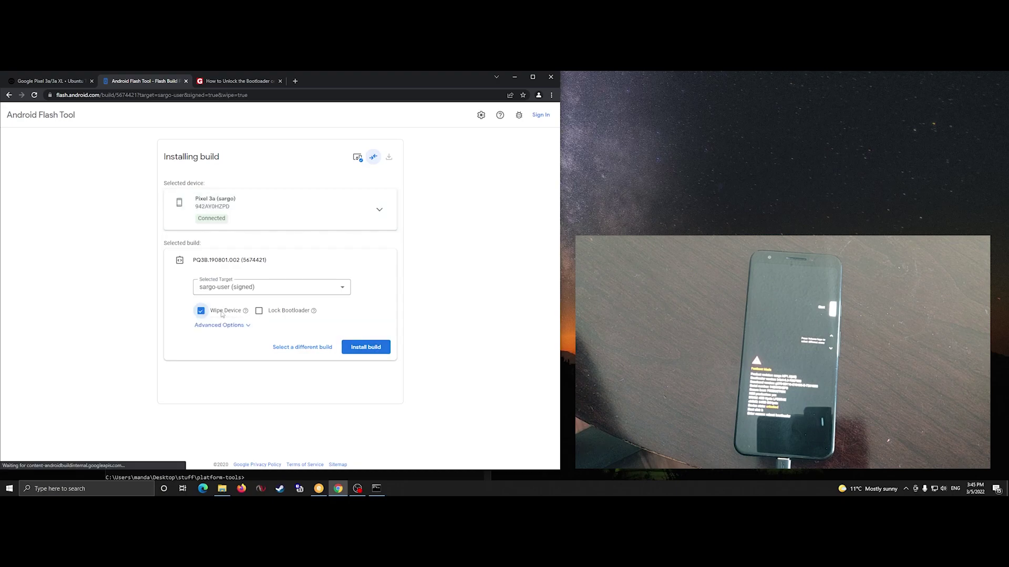
{"action": "left_click", "coordinate": [223, 313]}
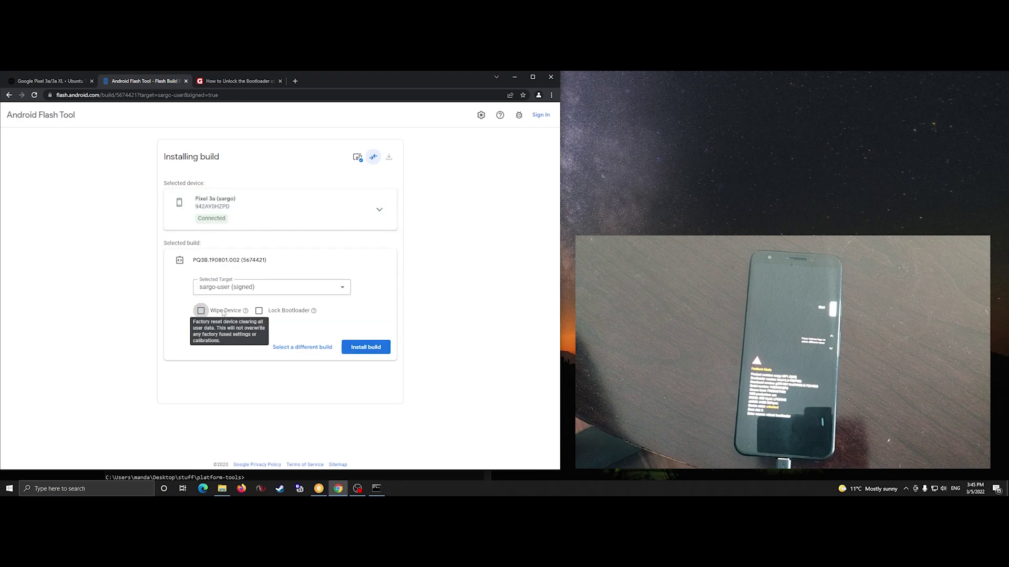
{"action": "left_click", "coordinate": [224, 314]}
{"action": "left_click", "coordinate": [229, 316]}
{"action": "left_click", "coordinate": [201, 312]}
{"action": "left_click", "coordinate": [202, 313]}
{"action": "left_click", "coordinate": [202, 312]}
Install build PQ3B.190801.002 on the Pixel 3a, accepting the license and dismissing the site's notification request.
{"action": "left_click", "coordinate": [366, 347]}
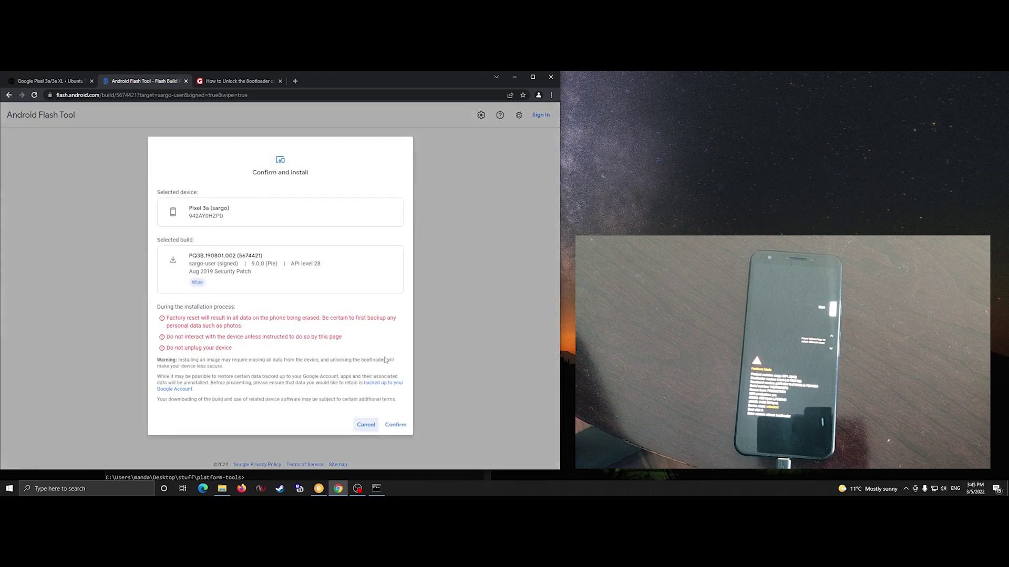
{"action": "left_click", "coordinate": [398, 425]}
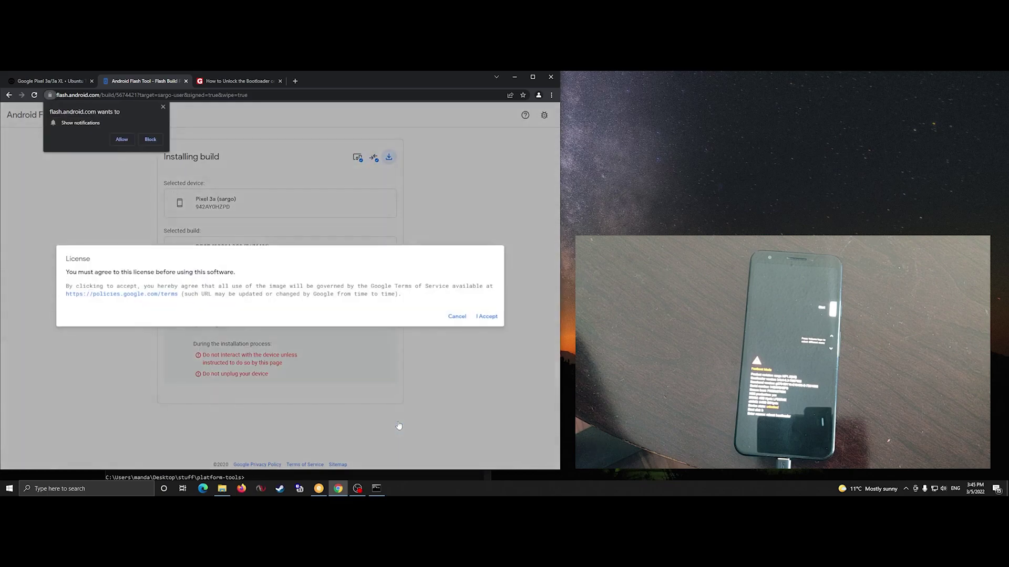
{"action": "left_click", "coordinate": [487, 317]}
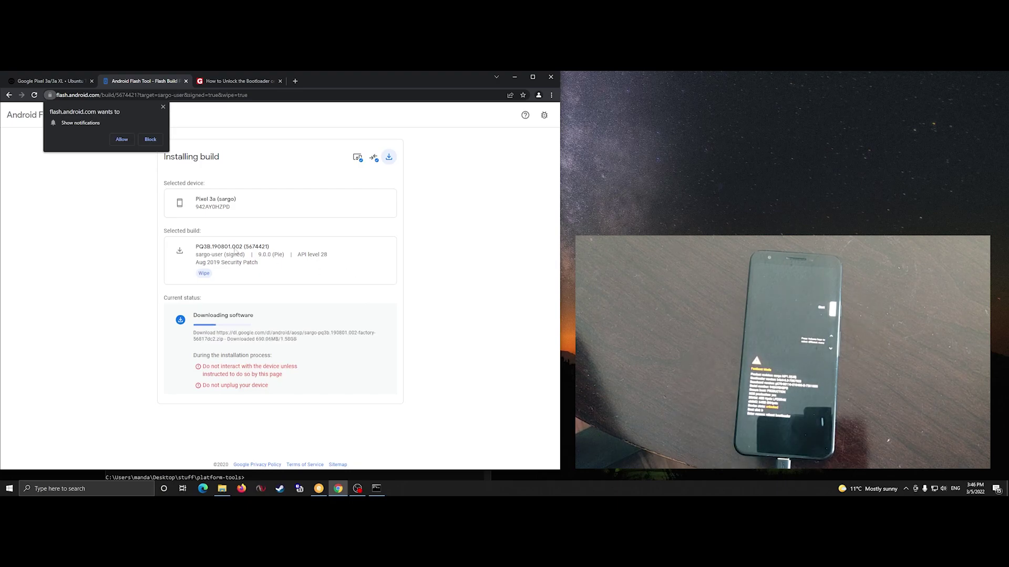
{"action": "left_click", "coordinate": [163, 107]}
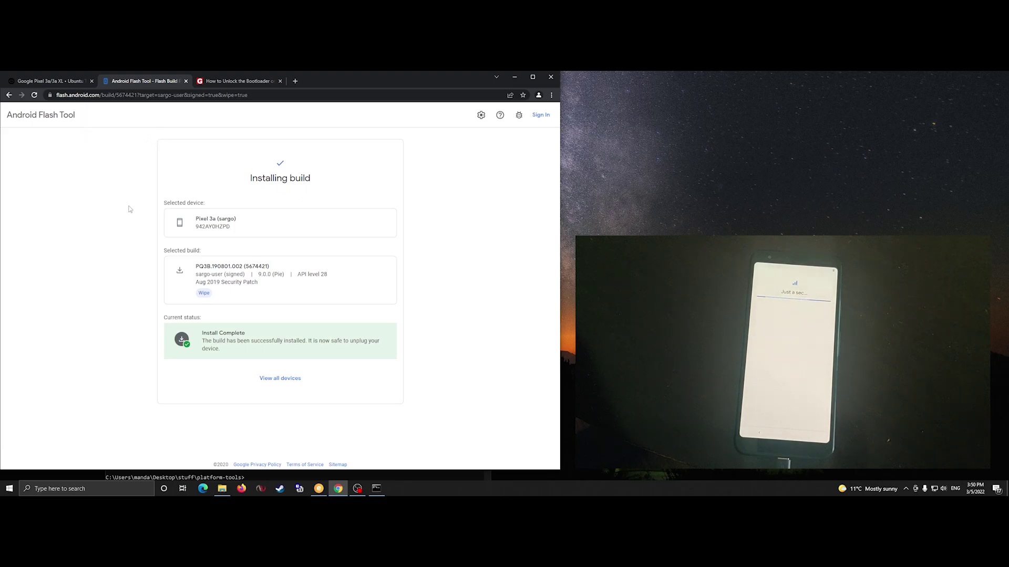
Return to the Ubuntu Touch device page for the Pixel 3a.
{"action": "left_click", "coordinate": [43, 83]}
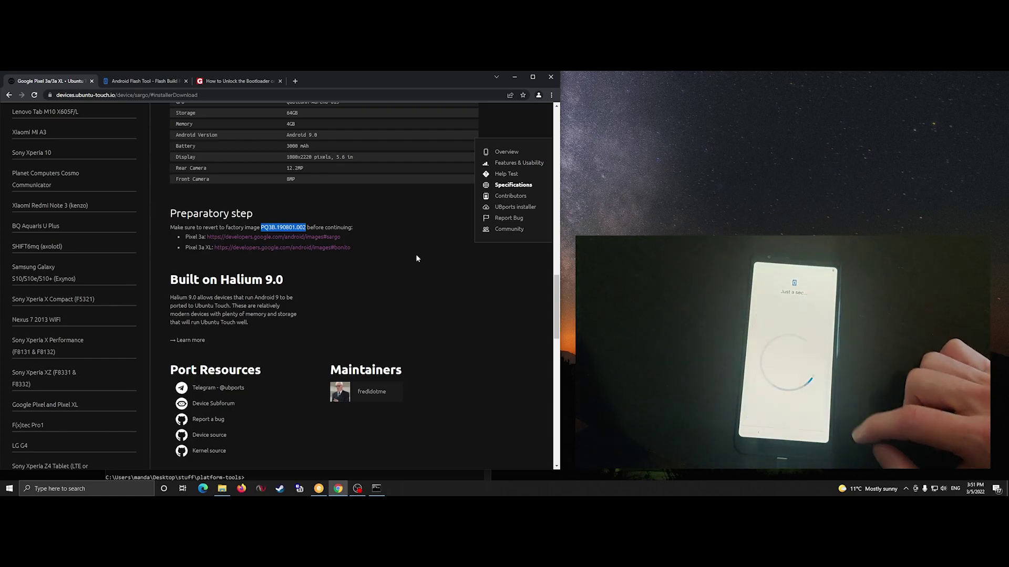
Download the Windows version of the UBports Installer from the Pixel 3a device page.
{"action": "scroll", "coordinate": [416, 259], "scroll_direction": "down", "scroll_amount": 9}
{"action": "scroll", "coordinate": [416, 259], "scroll_direction": "up", "scroll_amount": 1}
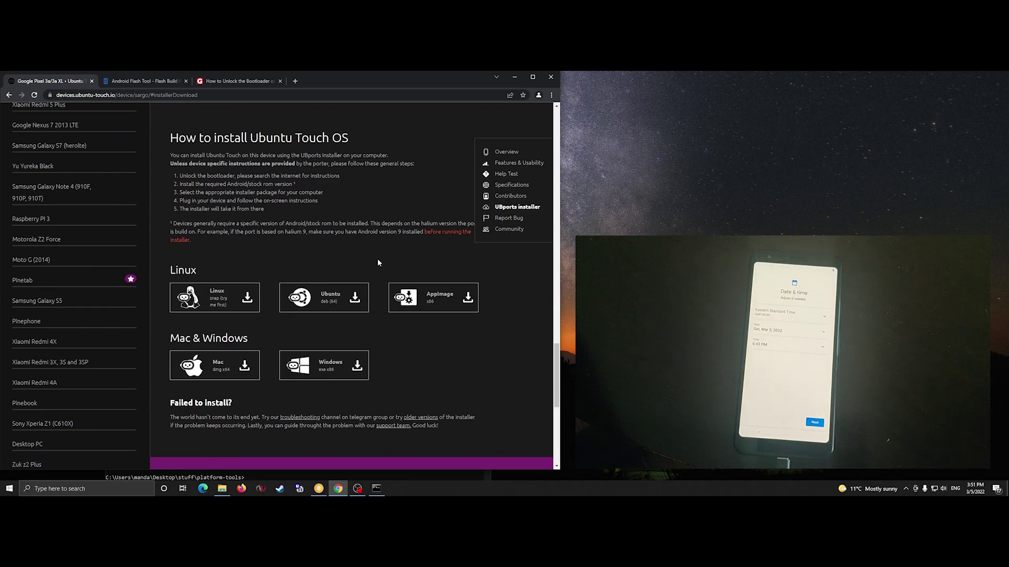
{"action": "left_click", "coordinate": [358, 369]}
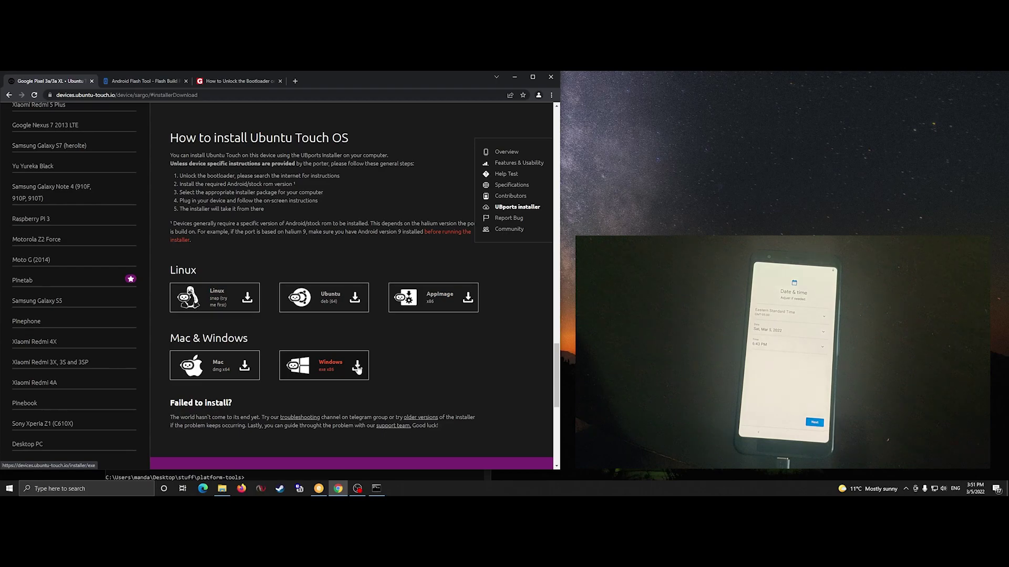
{"action": "left_click", "coordinate": [357, 369]}
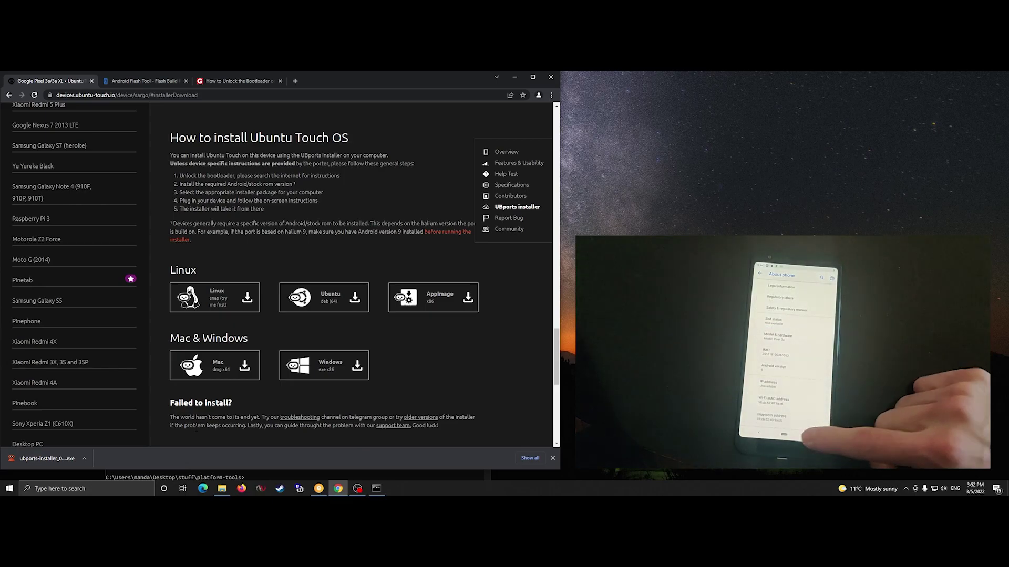
Launch the downloaded UBports Installer, allowing it to run despite the SmartScreen block.
{"action": "left_click", "coordinate": [52, 460]}
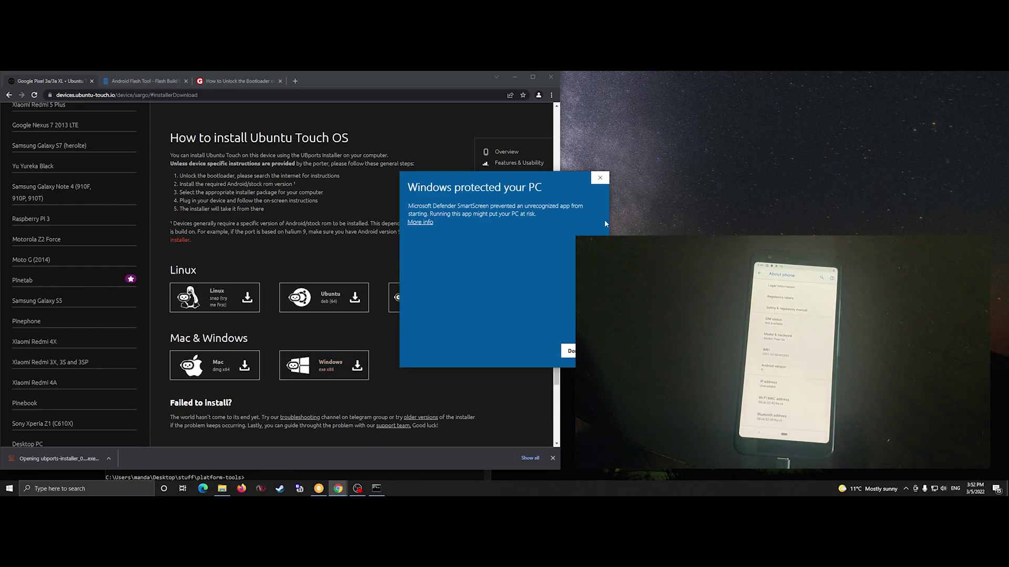
{"action": "left_click", "coordinate": [420, 222]}
{"action": "left_click", "coordinate": [531, 351]}
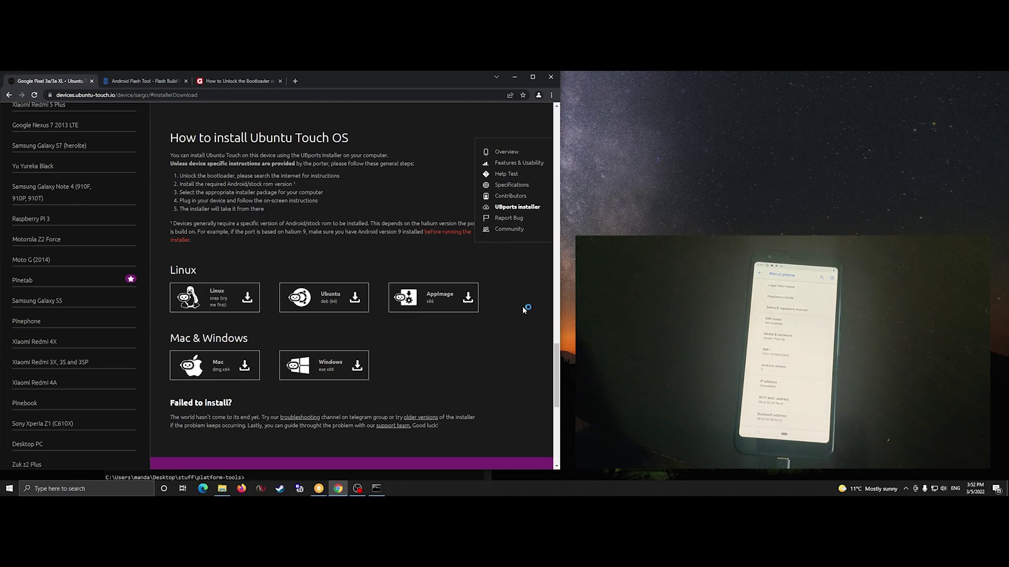
Read the Android downgrade notice in the UBports Installer and acknowledge it.
{"action": "left_click_drag", "start_coordinate": [516, 166], "coordinate": [356, 169]}
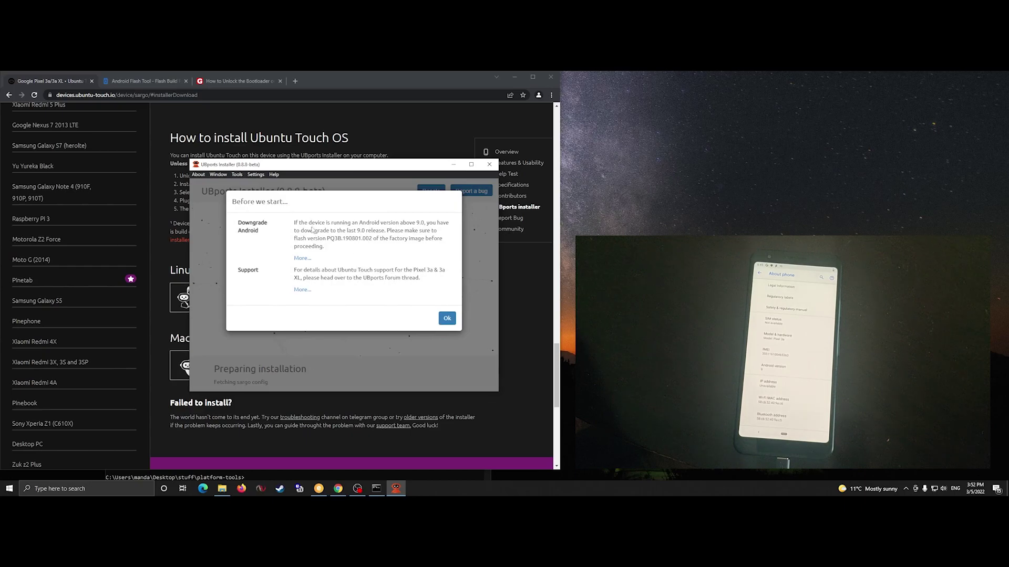
{"action": "left_click_drag", "start_coordinate": [318, 223], "coordinate": [431, 250]}
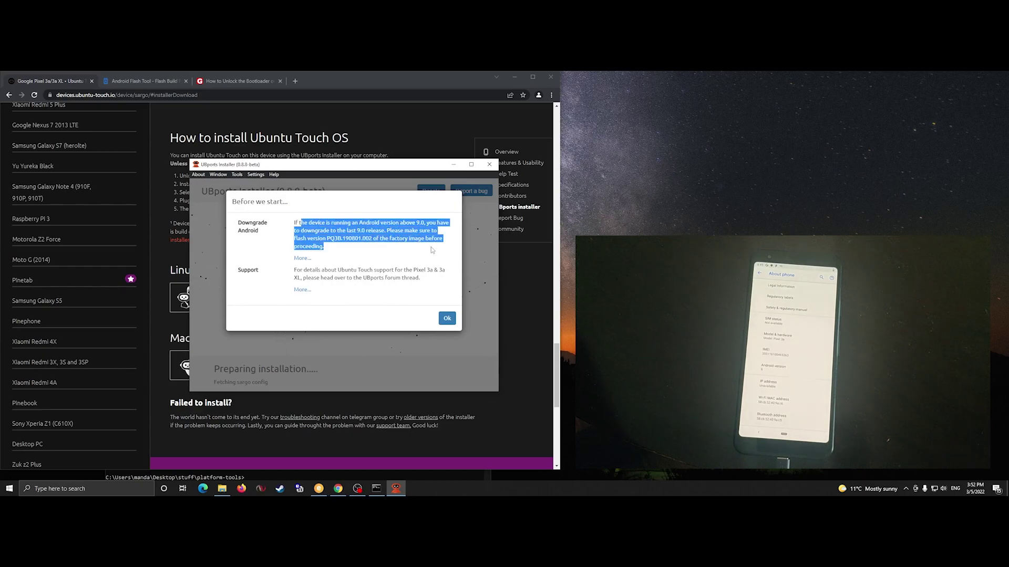
{"action": "left_click", "coordinate": [447, 319]}
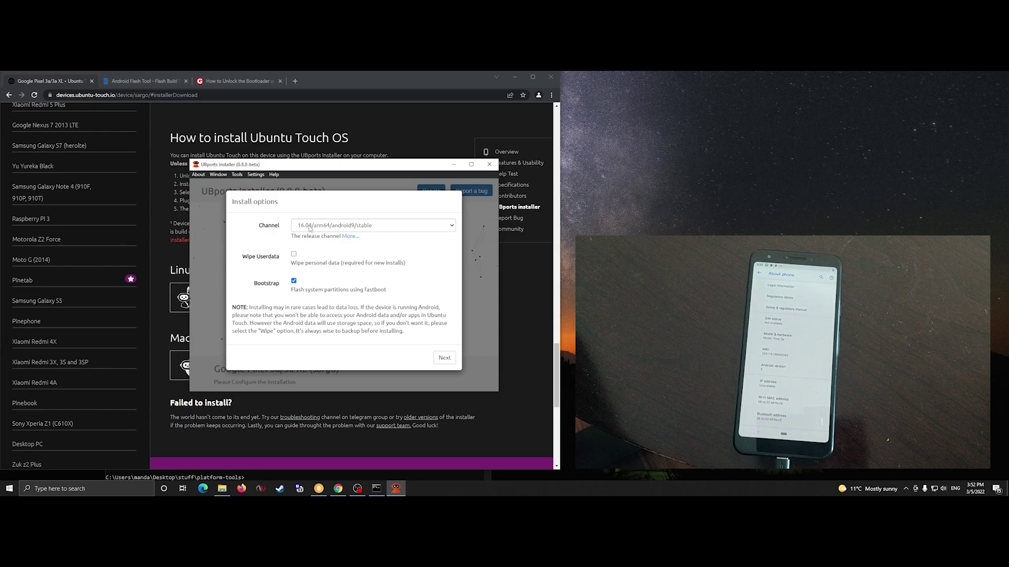
Install Ubuntu Touch from channel 16.04/arm64/android9/devel with Wipe Userdata turned on, and continue past the Reboot to Recovery instructions.
{"action": "left_click", "coordinate": [427, 225]}
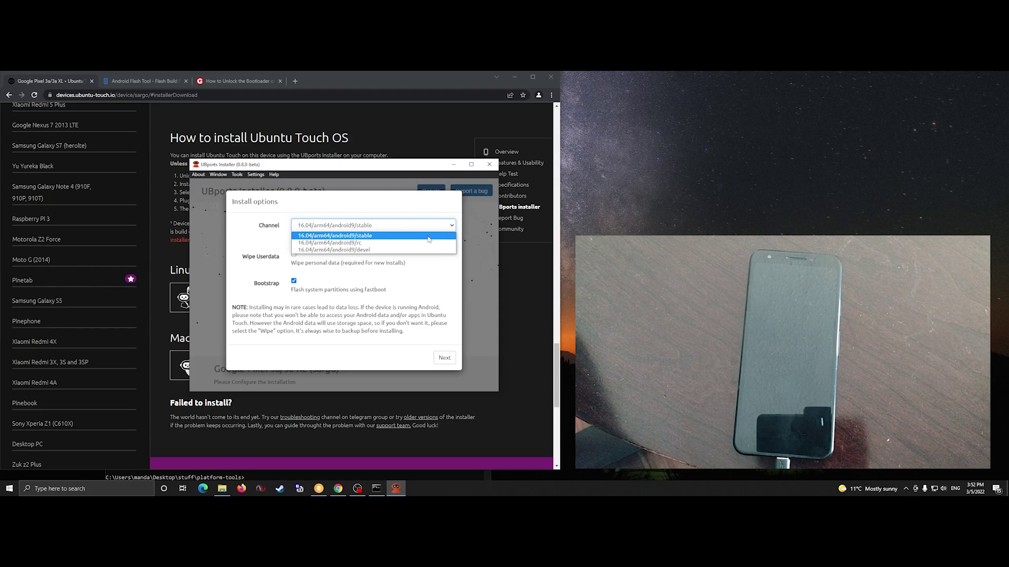
{"action": "left_click", "coordinate": [429, 250]}
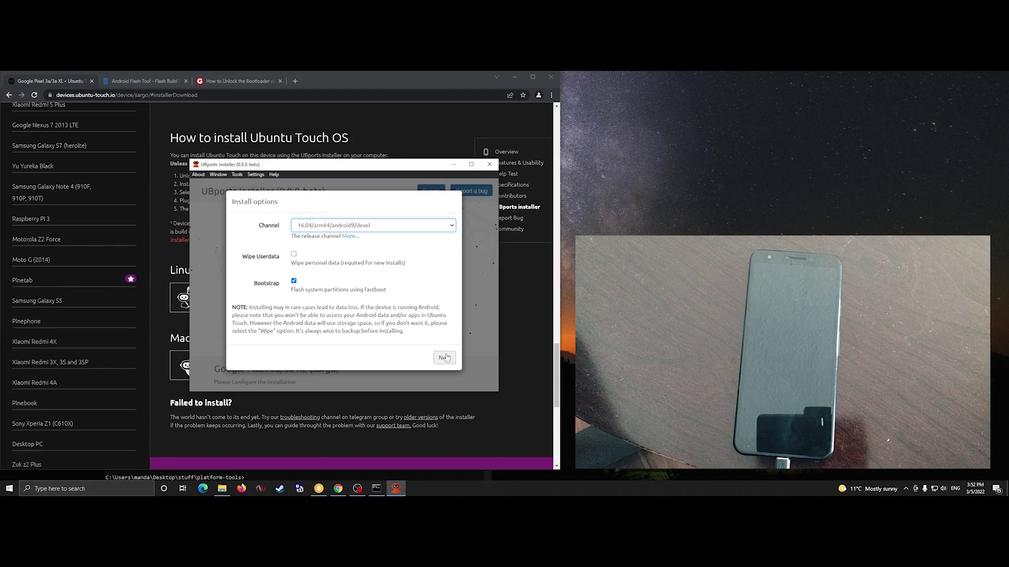
{"action": "left_click", "coordinate": [295, 255]}
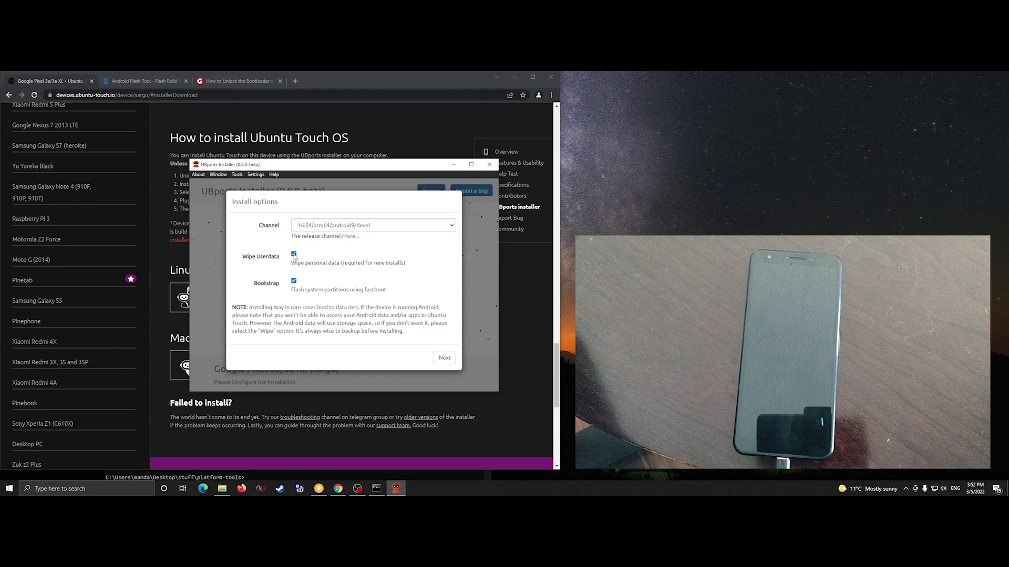
{"action": "left_click", "coordinate": [295, 255]}
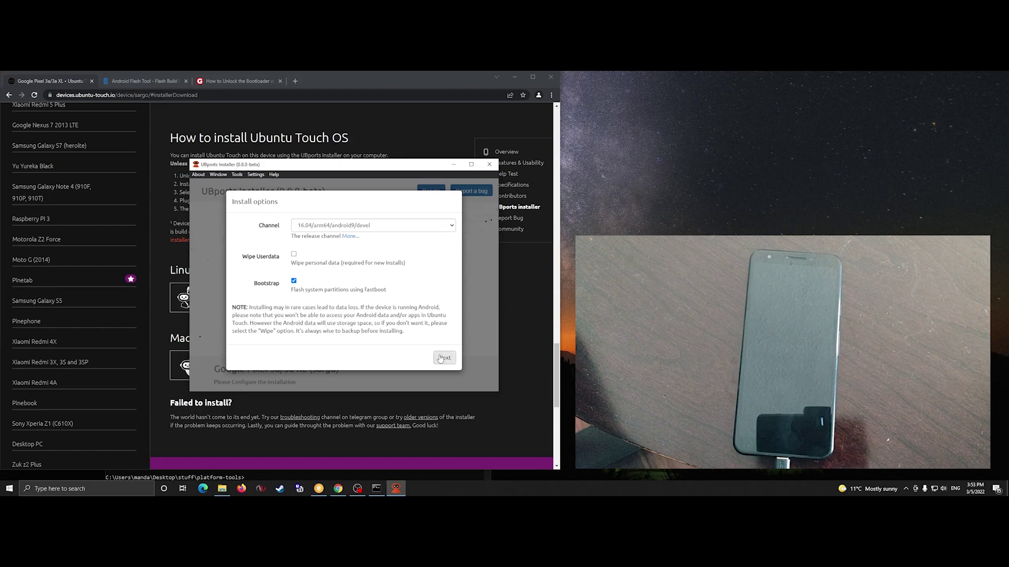
{"action": "left_click", "coordinate": [294, 254]}
{"action": "left_click", "coordinate": [444, 357]}
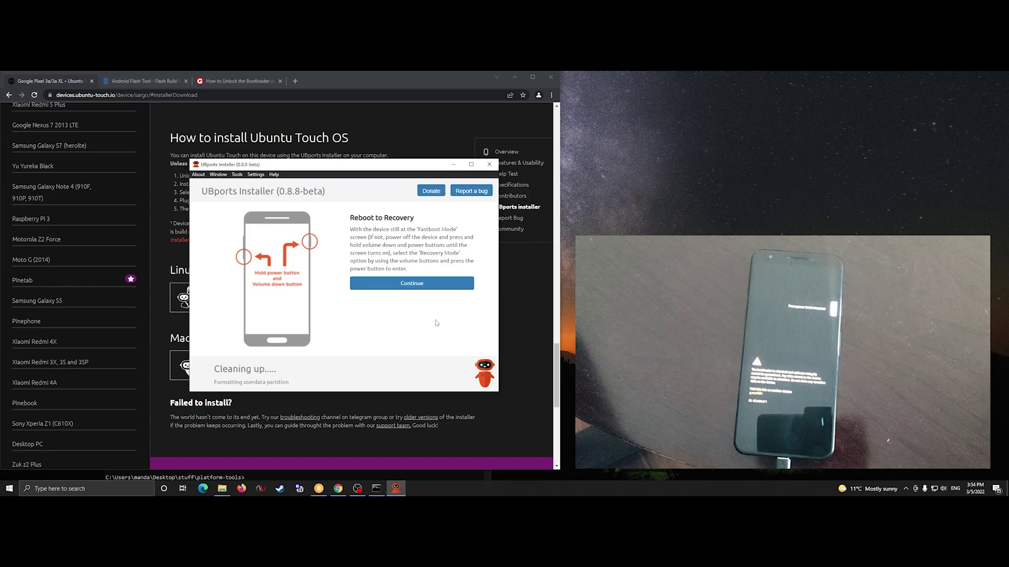
{"action": "left_click", "coordinate": [413, 284]}
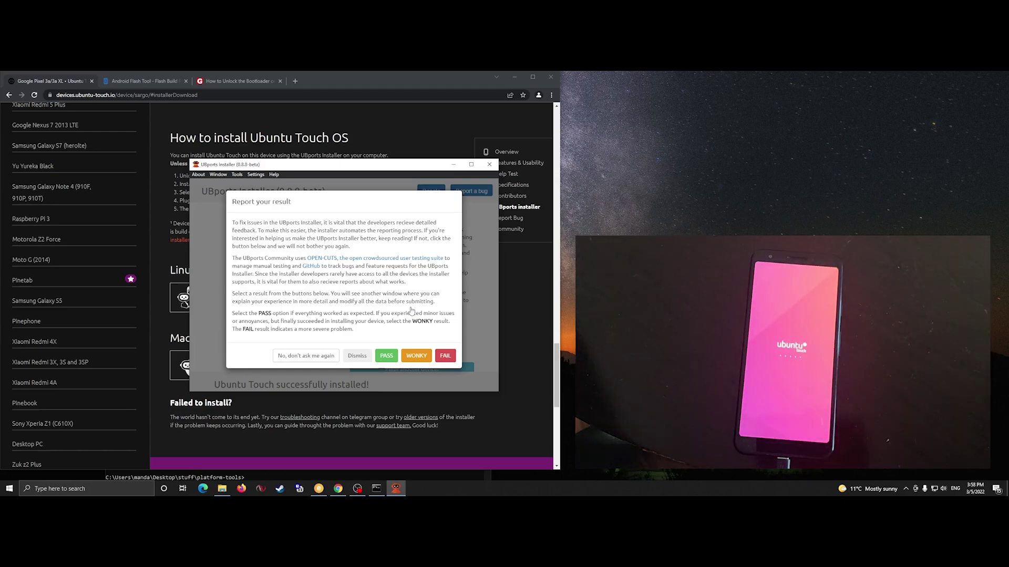
Report the installation result as PASS and close the UBports Installer.
{"action": "left_click", "coordinate": [386, 356]}
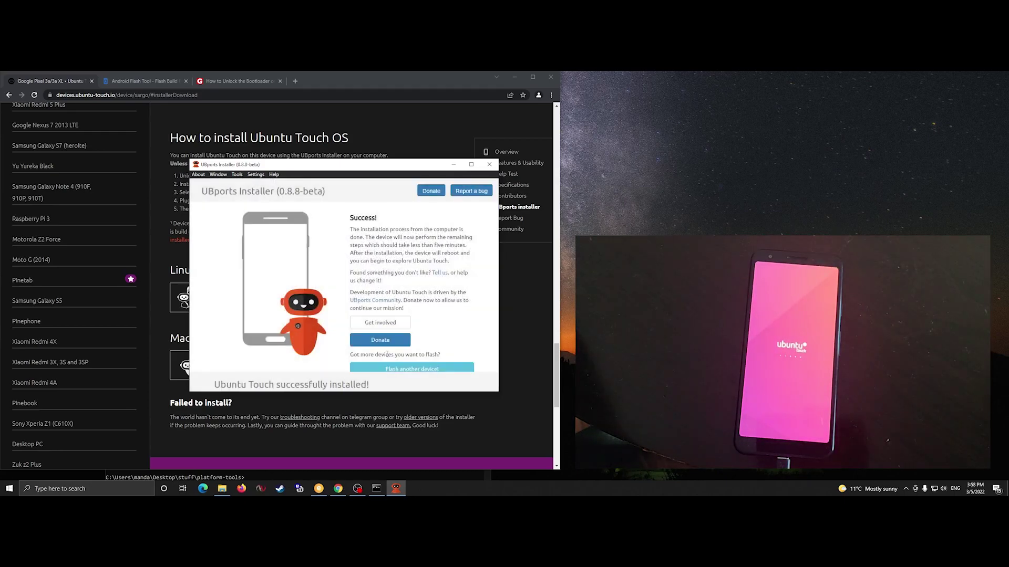
{"action": "left_click", "coordinate": [489, 164]}
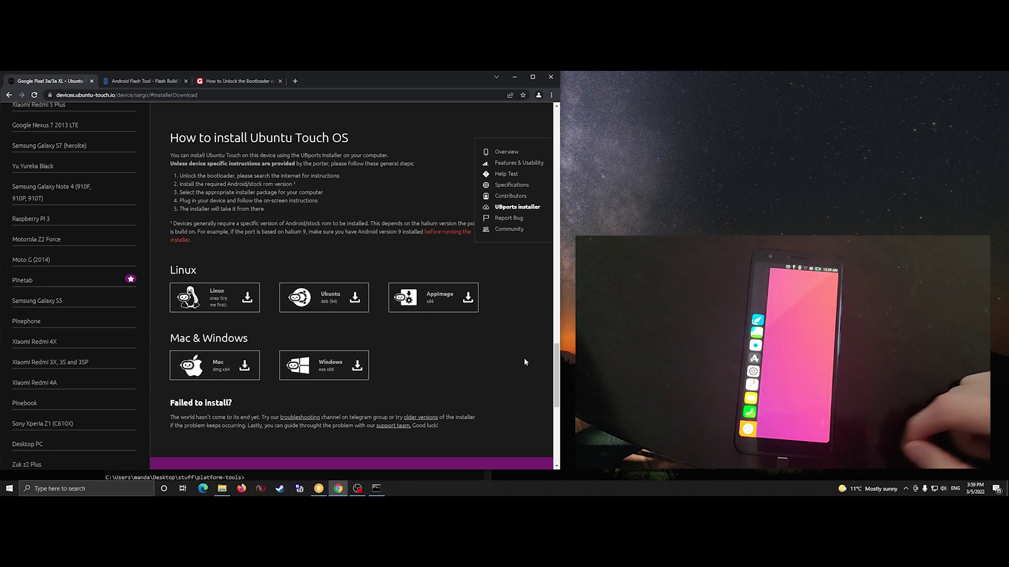
{"action": "left_click", "coordinate": [358, 488]}
{"action": "left_click", "coordinate": [886, 379]}
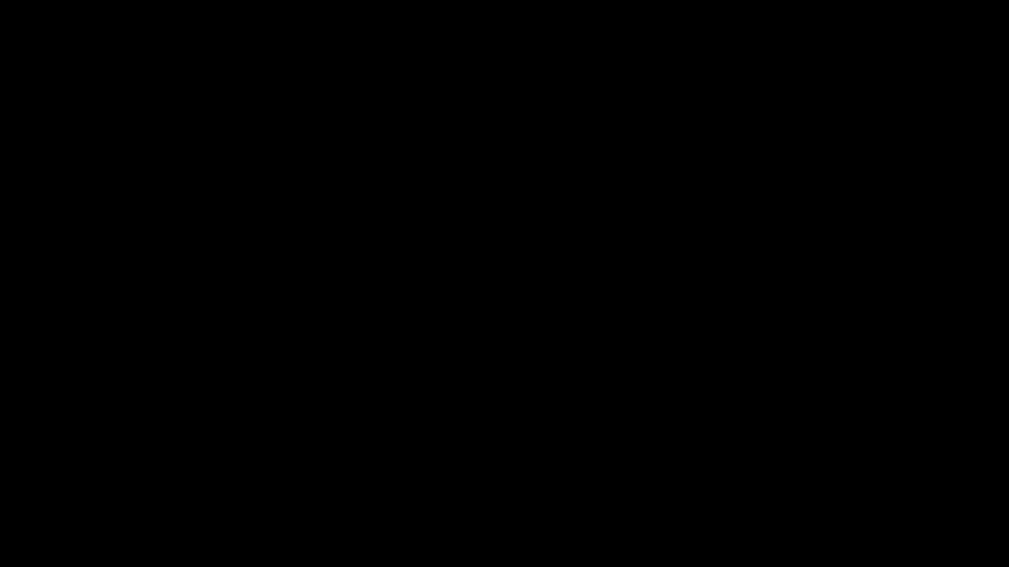